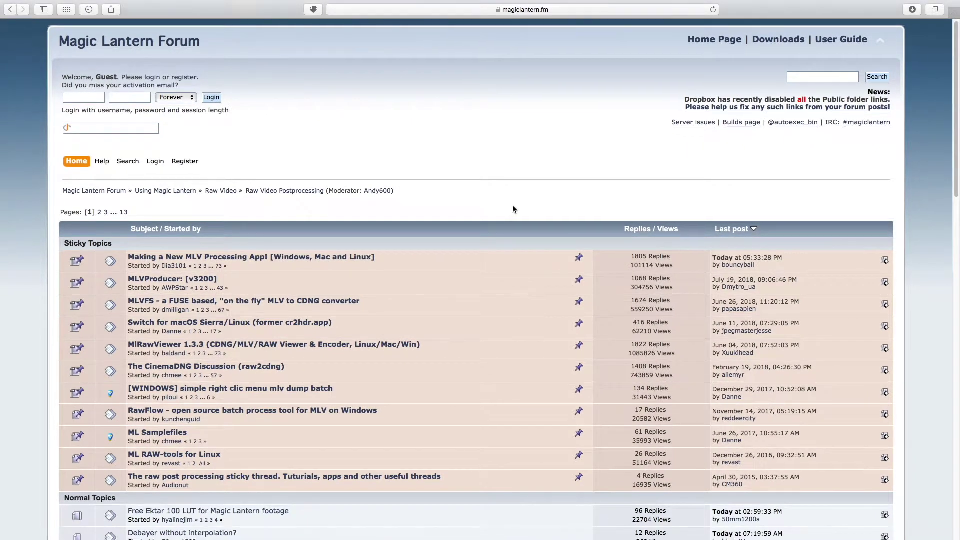
Step: Scroll down the Raw Video Postprocessing board until the MLVProducer sticky topic shows
scroll(513, 209, down, 2)
scroll(513, 209, down, 1)
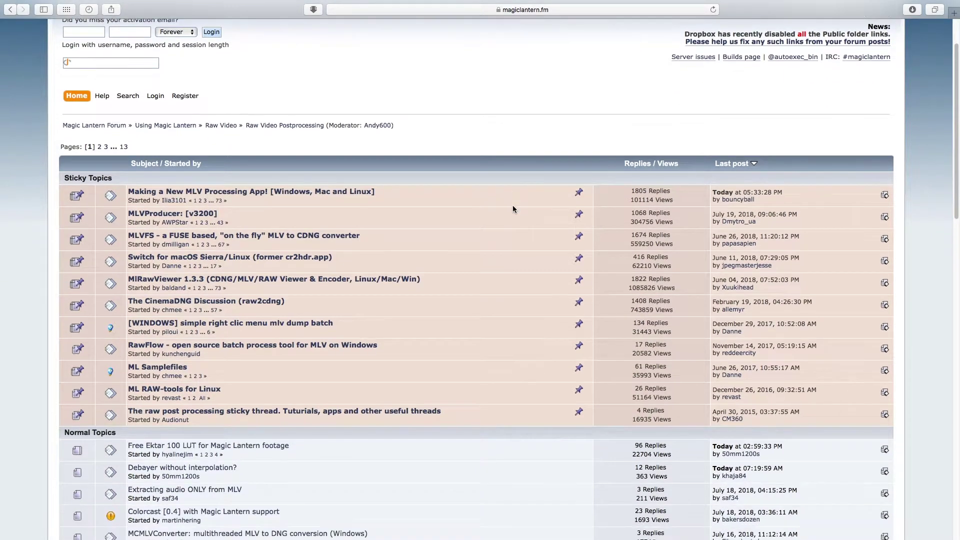
Step: Open the 'MLVProducer: [v3200]' topic and read through its feature list and download post
click(166, 217)
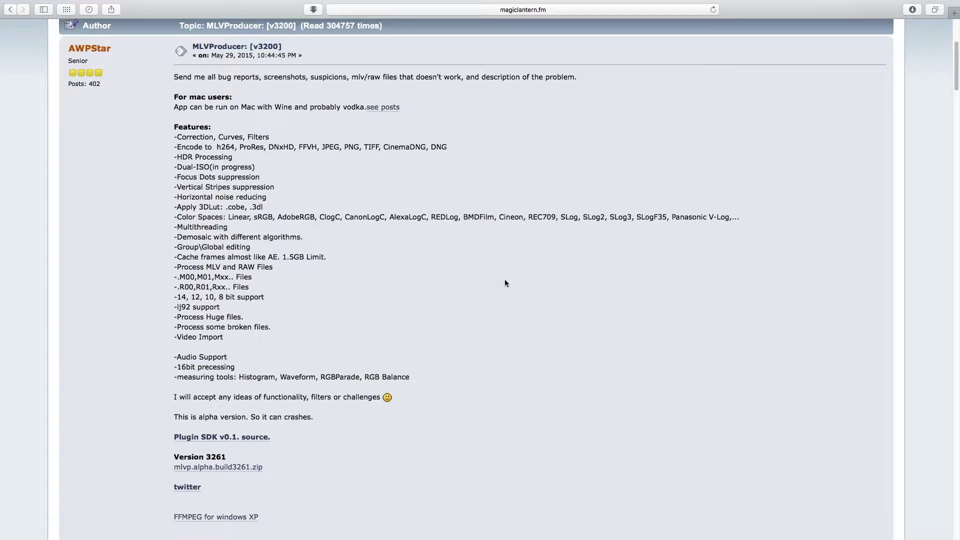
scroll(505, 283, down, 10)
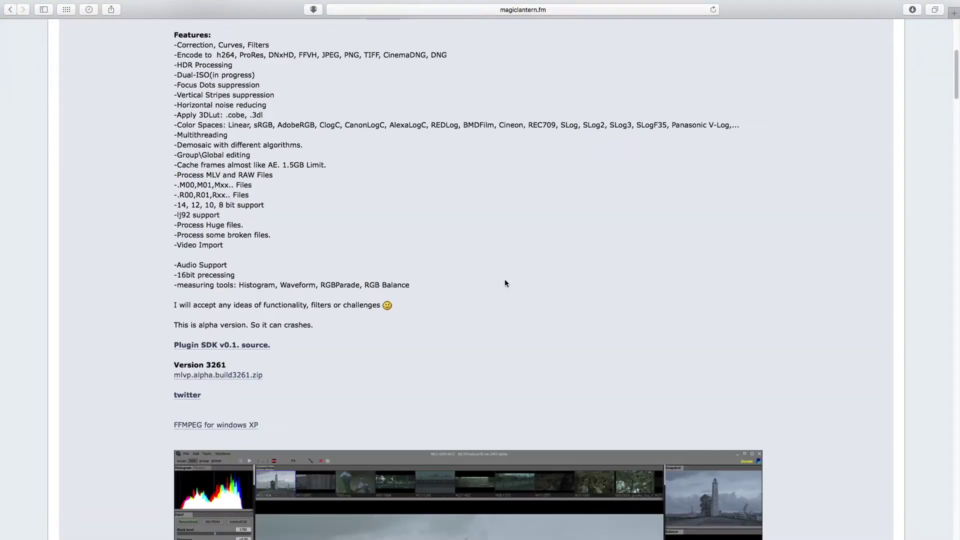
scroll(506, 284, down, 2)
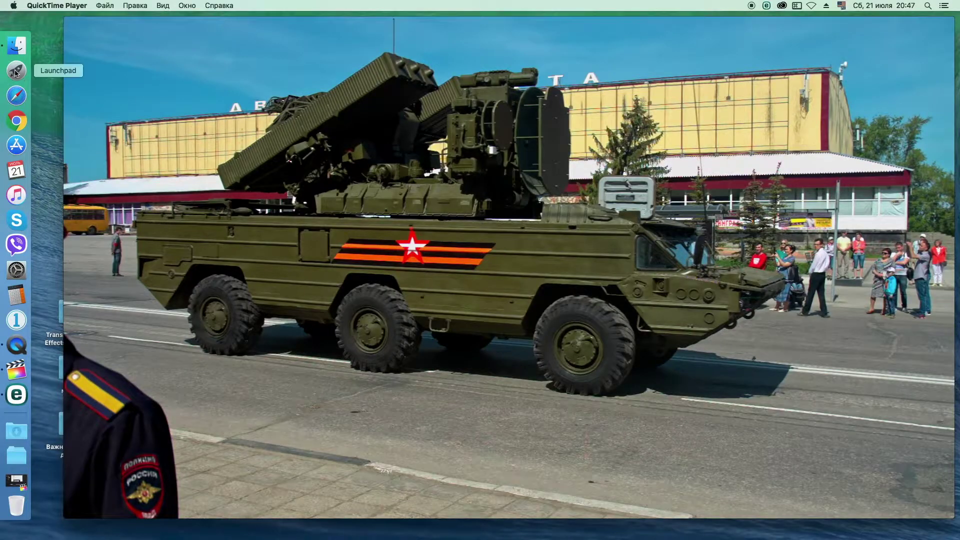
Step: Launch MLVProducer's Wineskin app from Launchpad and look over its Window menu
click(19, 71)
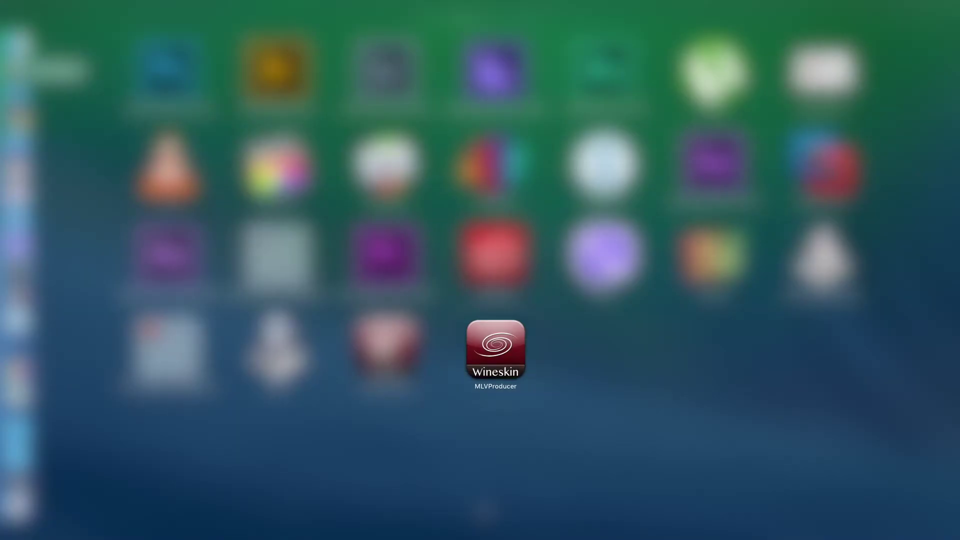
click(497, 365)
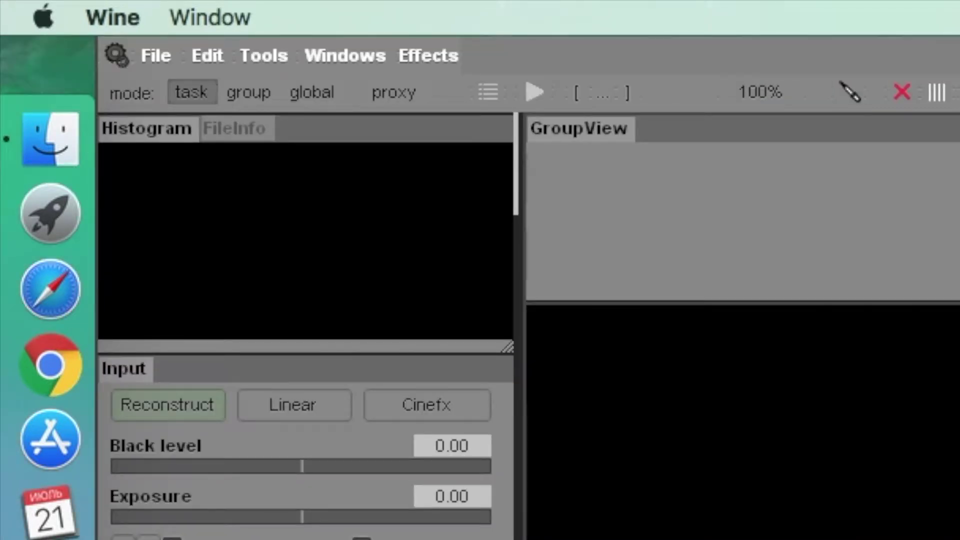
click(210, 16)
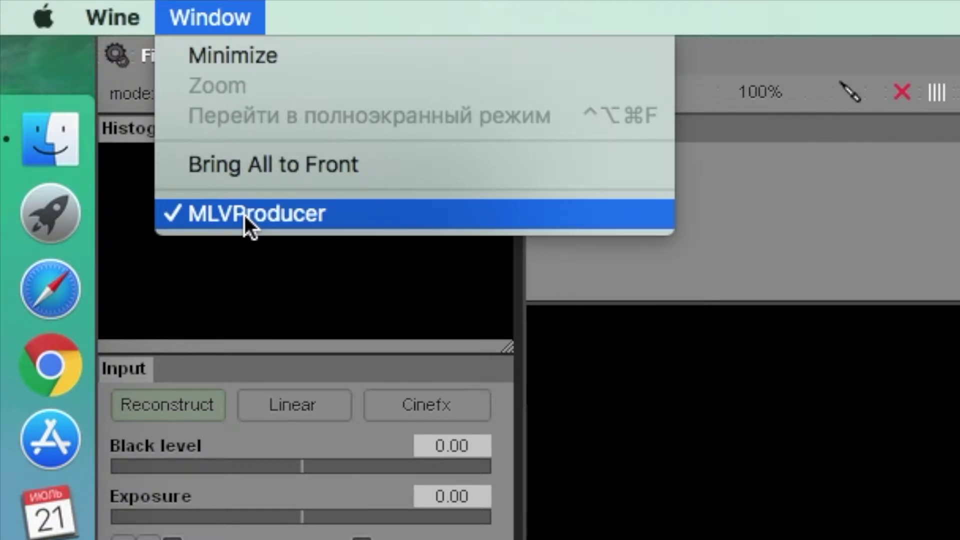
mouse_move(117, 20)
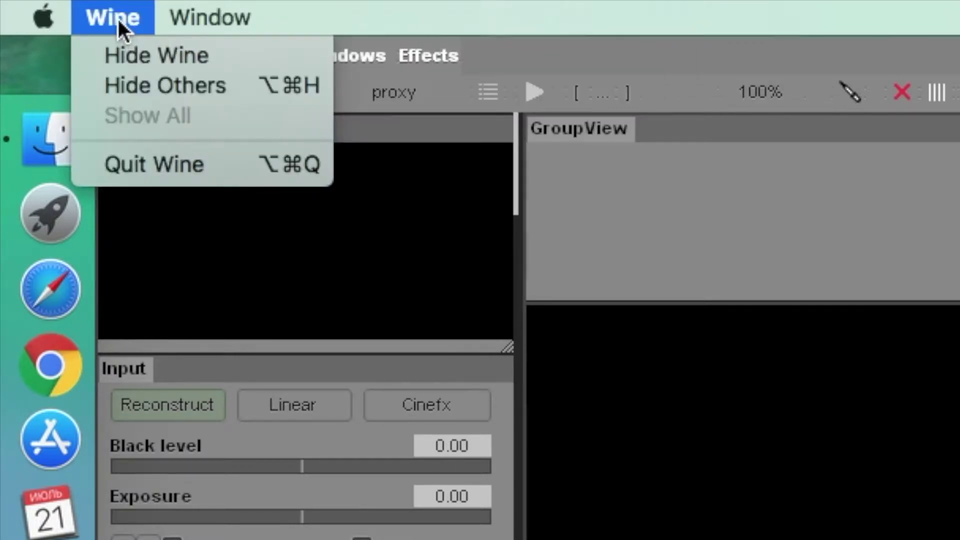
Step: Open all eleven .MLV files from the mlv folder via File > Open MLV/RAW
click(50, 18)
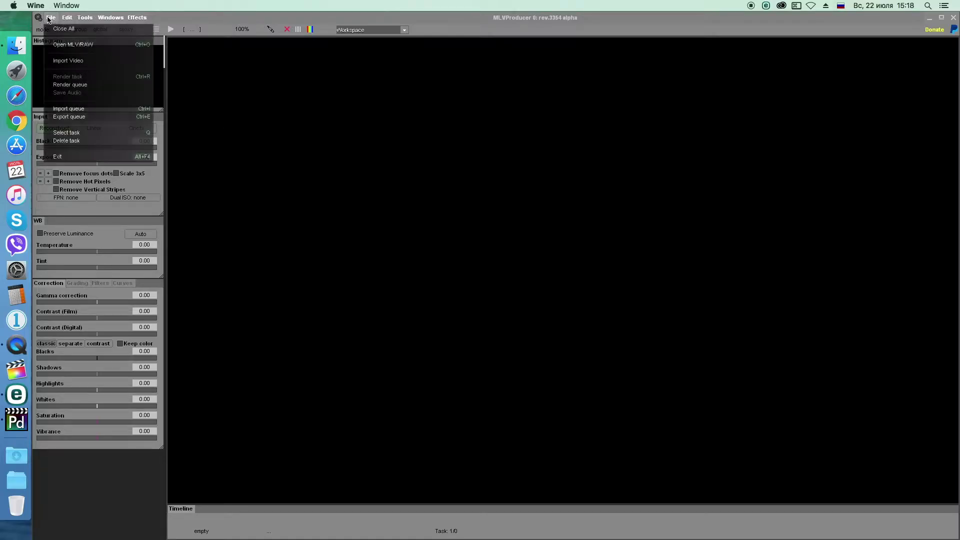
click(59, 47)
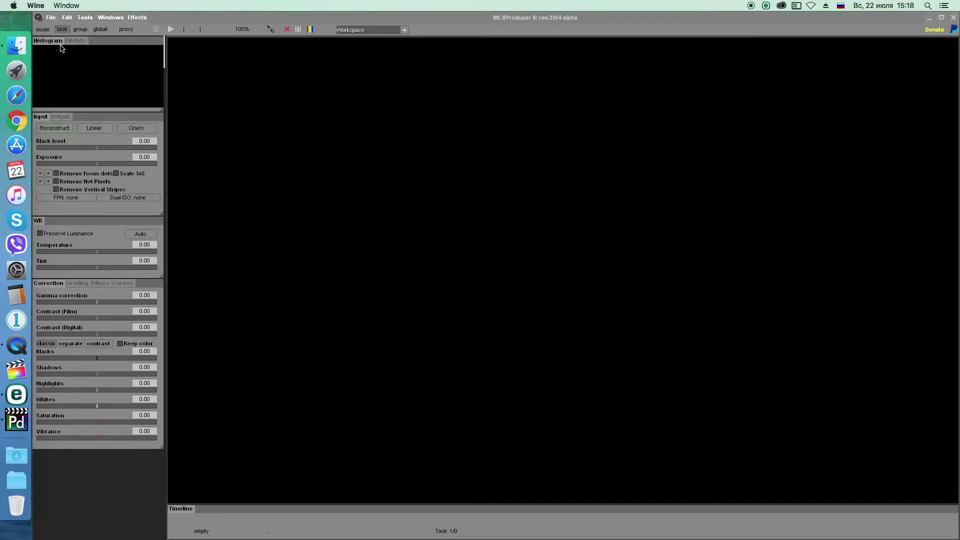
drag(166, 100, 62, 36)
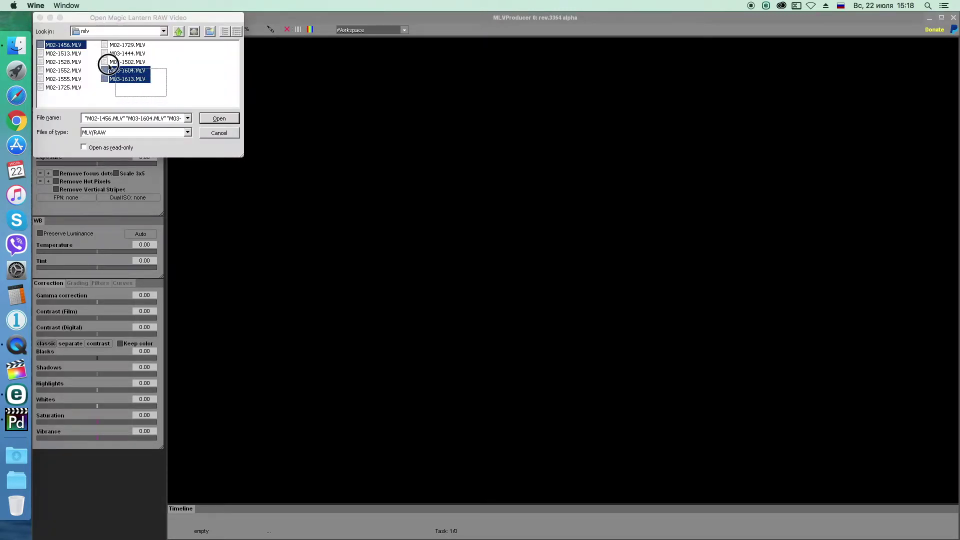
click(219, 119)
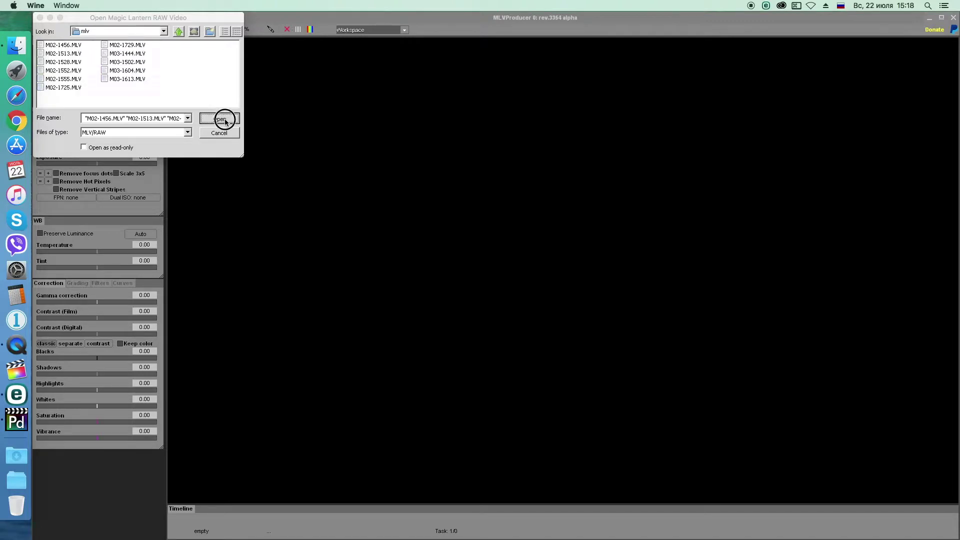
Step: Import the regular video file M02-1544.mov
click(51, 18)
click(62, 63)
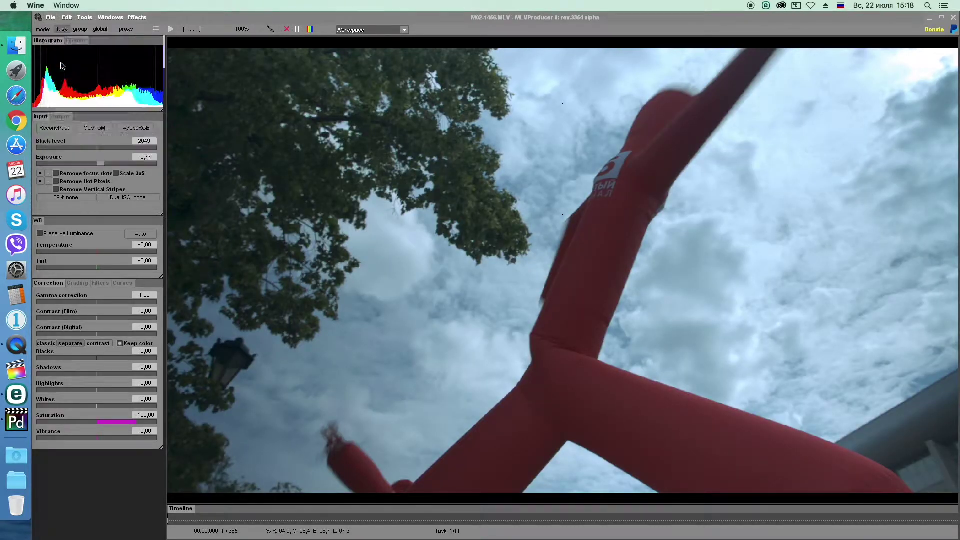
click(219, 119)
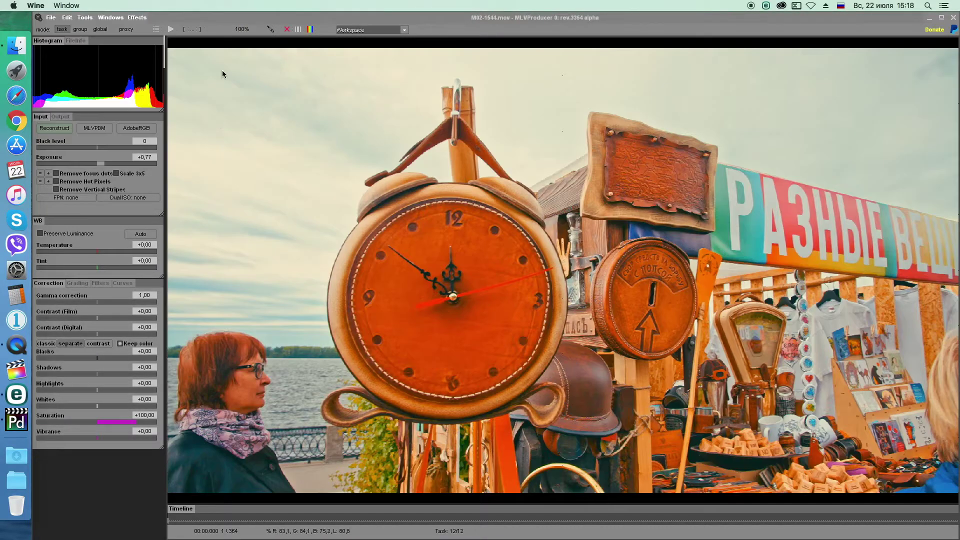
Step: Toggle the import settings panel on and off, then show the media queue
click(111, 17)
click(118, 165)
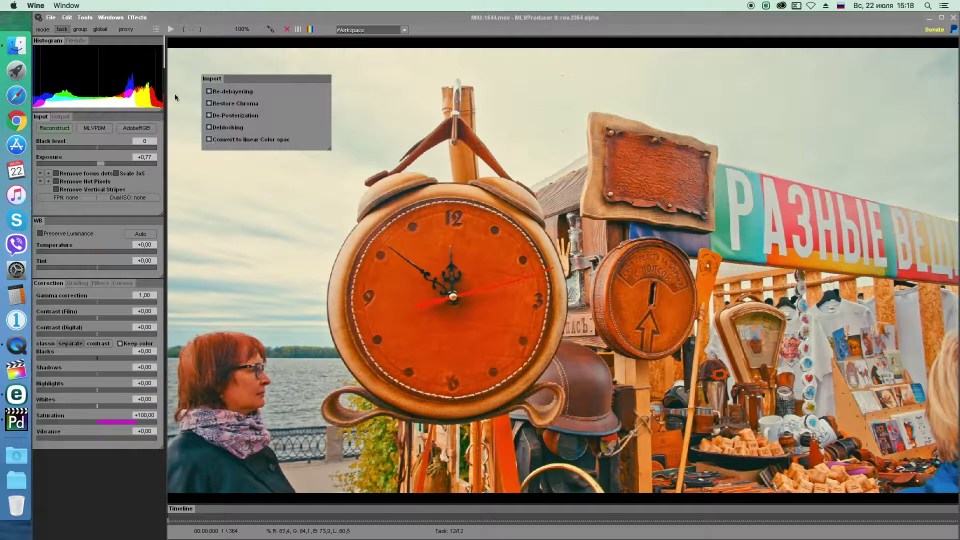
click(111, 18)
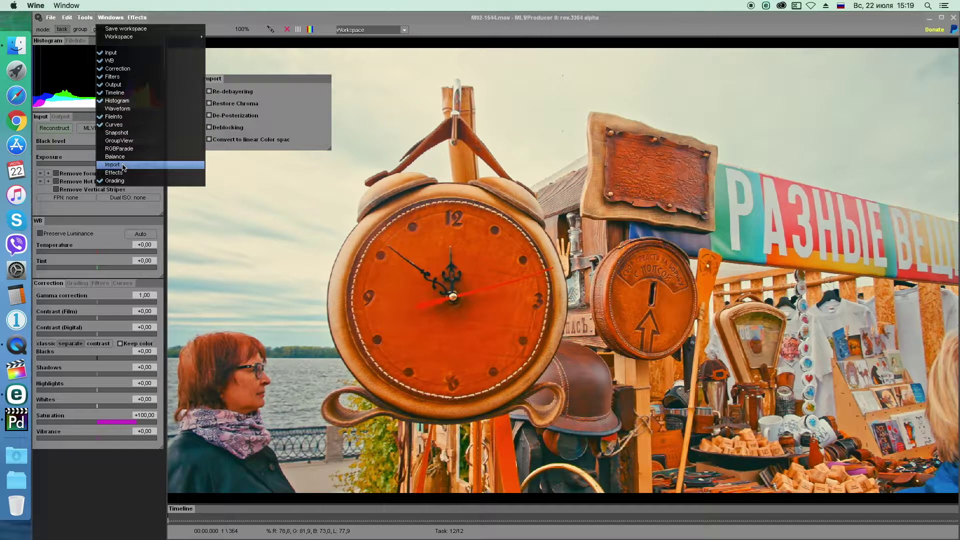
click(118, 165)
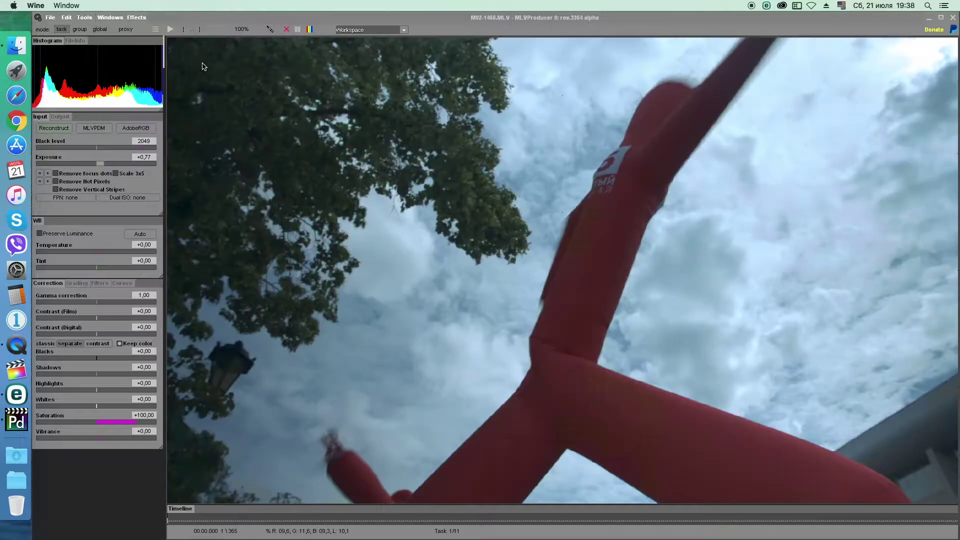
click(156, 29)
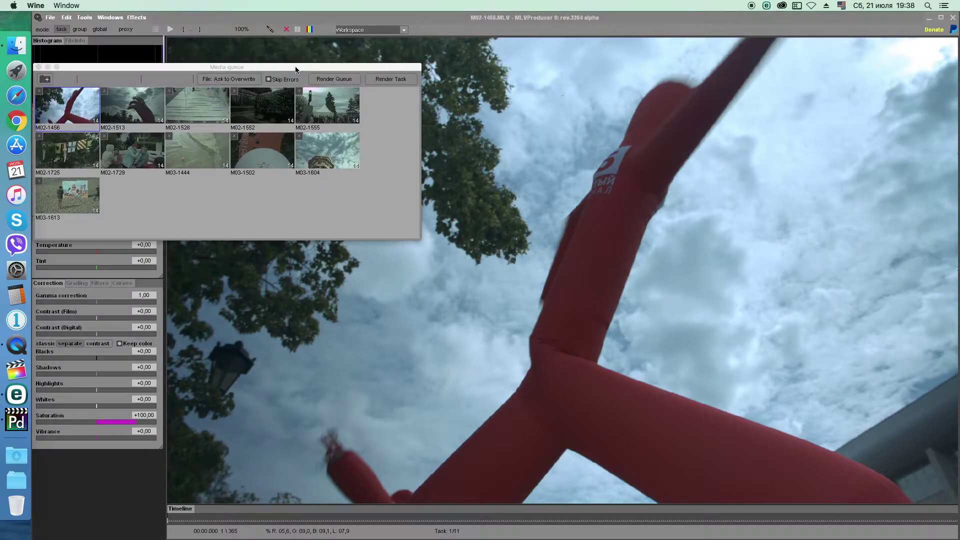
Step: Move the media queue aside, close it, and reset exposure to zero
drag(199, 17, 449, 56)
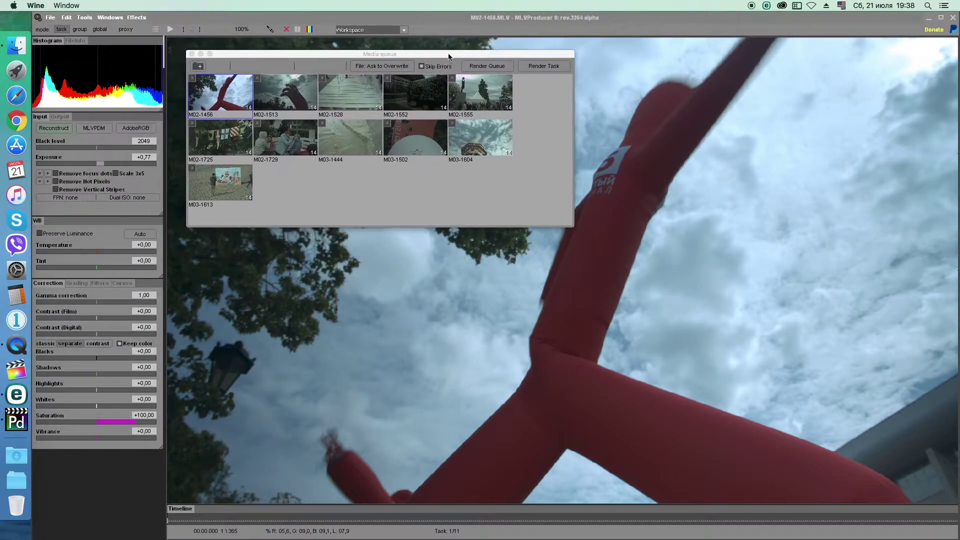
click(191, 53)
double_click(98, 163)
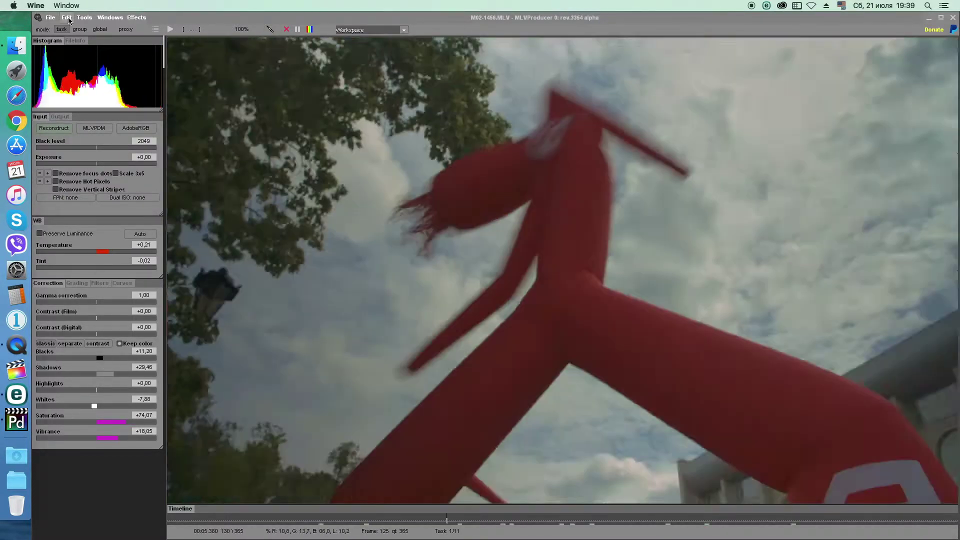
Step: Save the current settings as a preset with every setting included
click(69, 20)
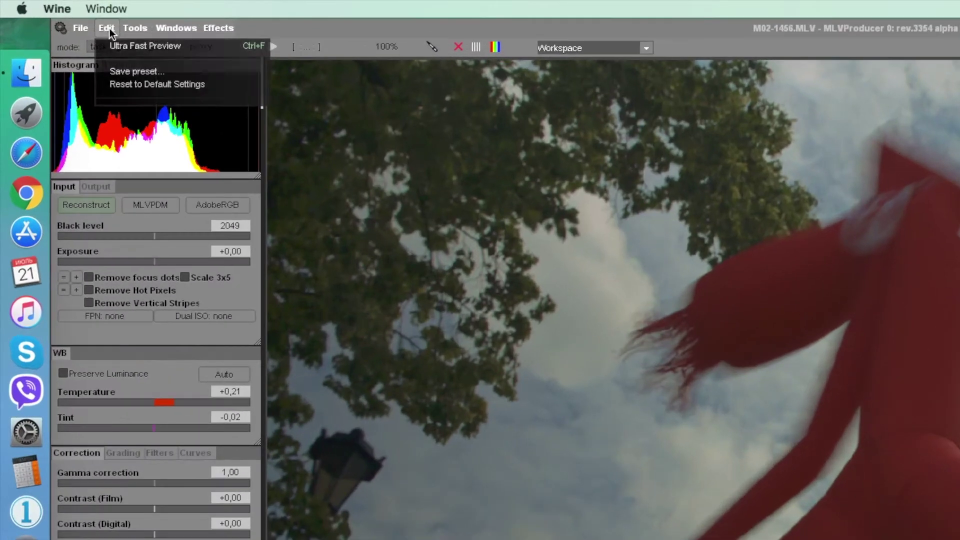
click(72, 44)
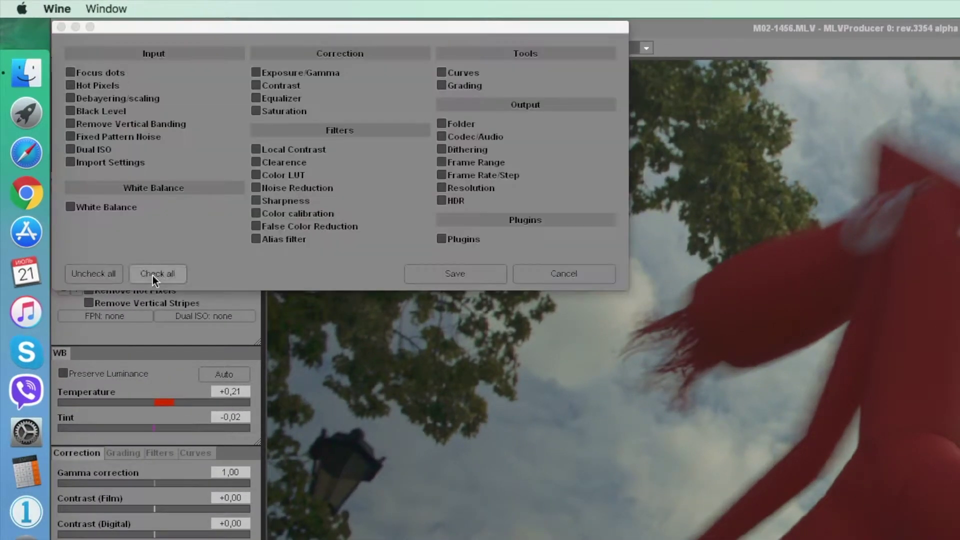
click(455, 274)
click(922, 296)
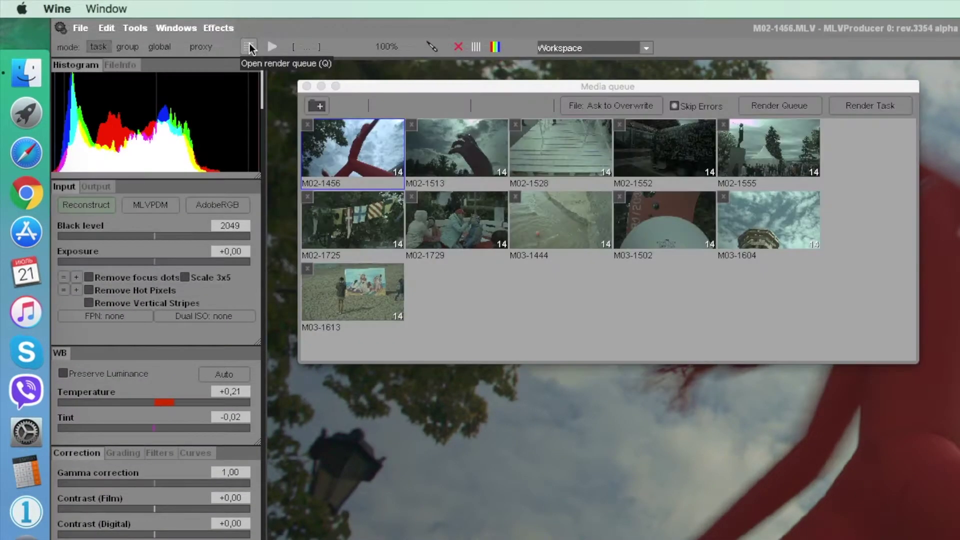
Step: Copy M02-1456's settings and paste all of them onto M03-1604, M03-1502, M03-1613 and M02-1528
click(341, 143)
click(493, 104)
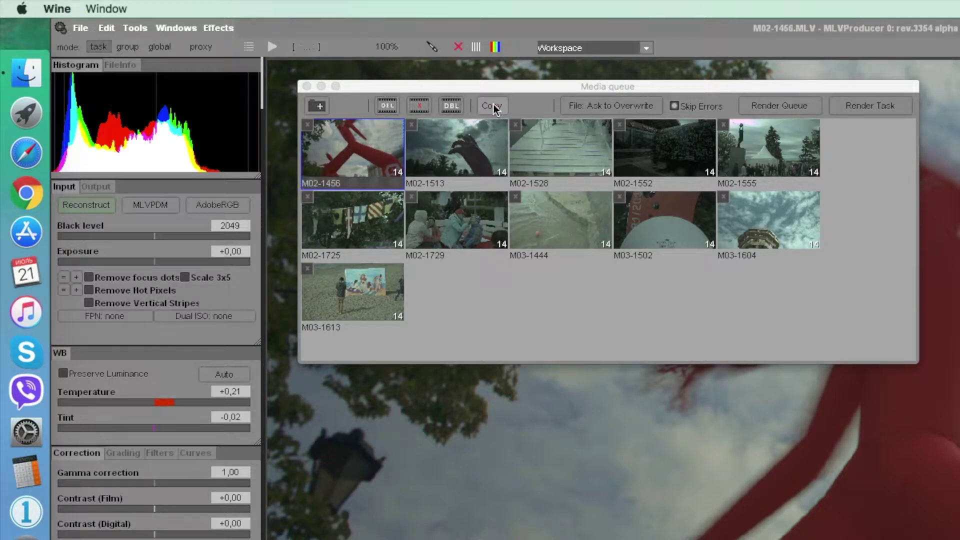
click(786, 224)
ctrl+click(638, 221)
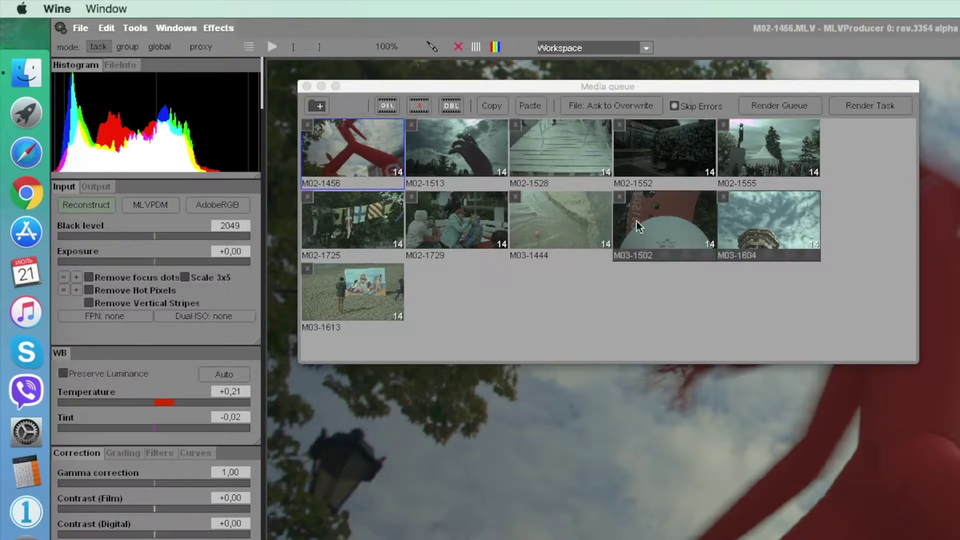
ctrl+click(368, 290)
ctrl+click(560, 145)
click(533, 105)
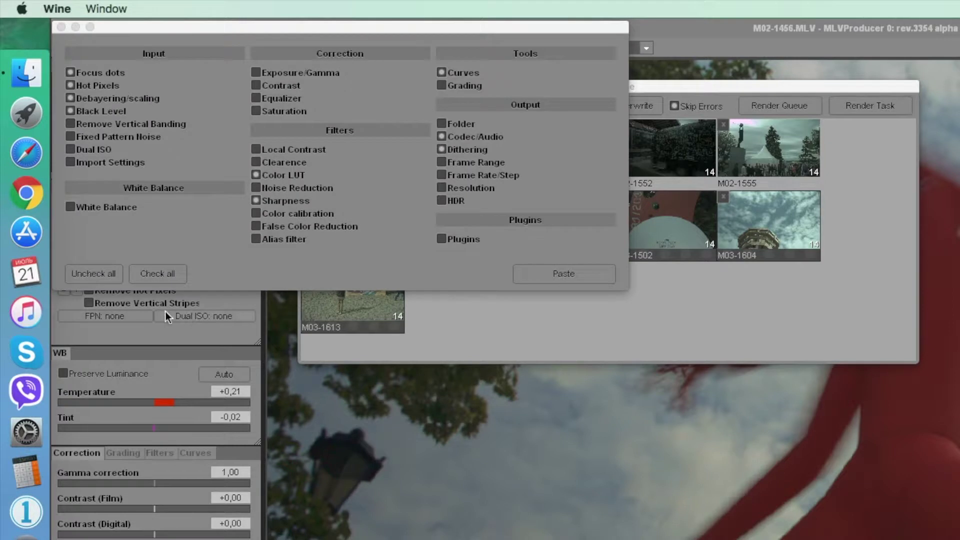
click(158, 274)
click(564, 274)
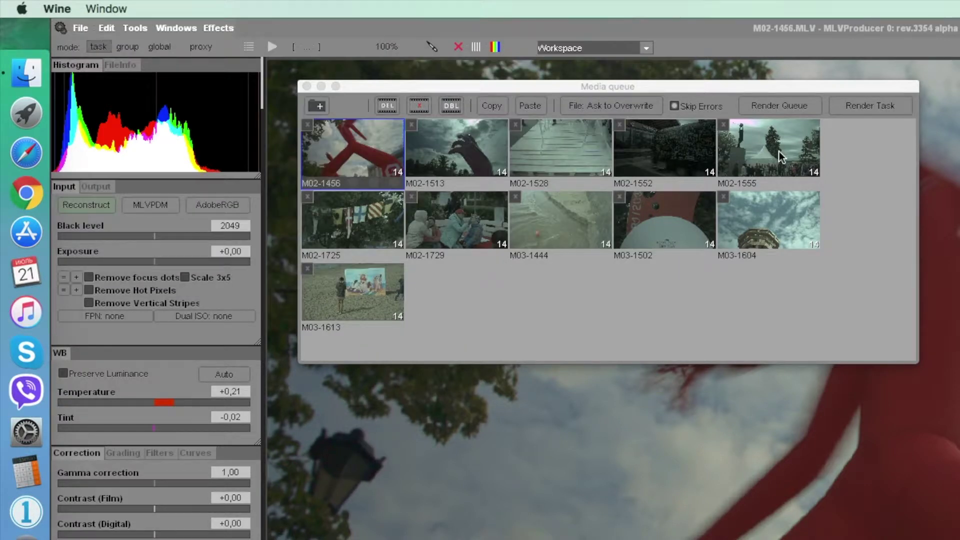
Step: Group the selected clips, duplicate clip M02-1725, and switch grading to per clip
click(314, 106)
click(918, 296)
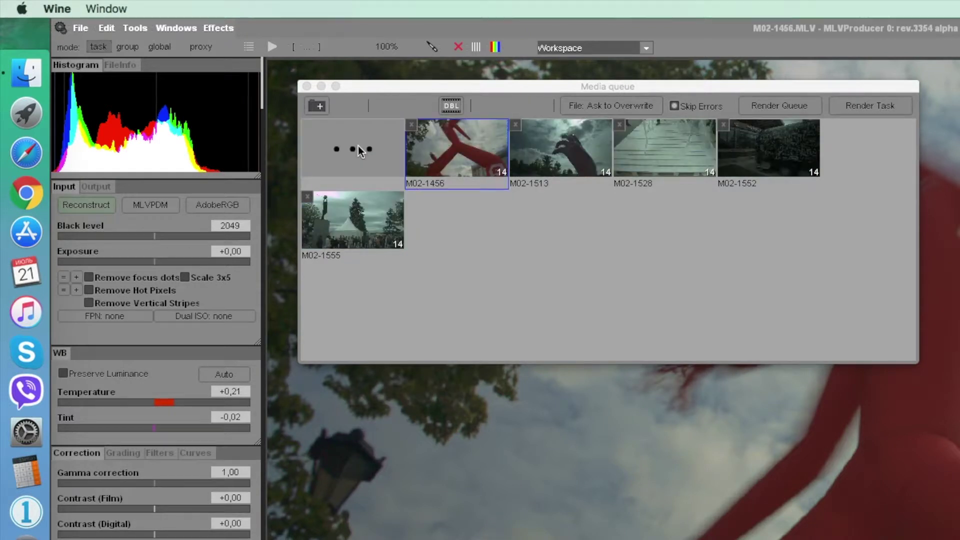
click(456, 106)
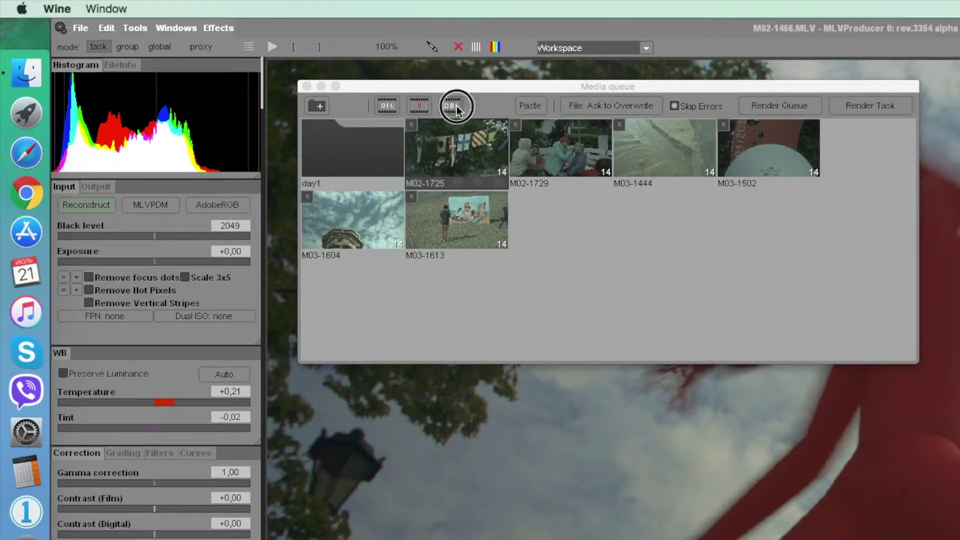
click(462, 148)
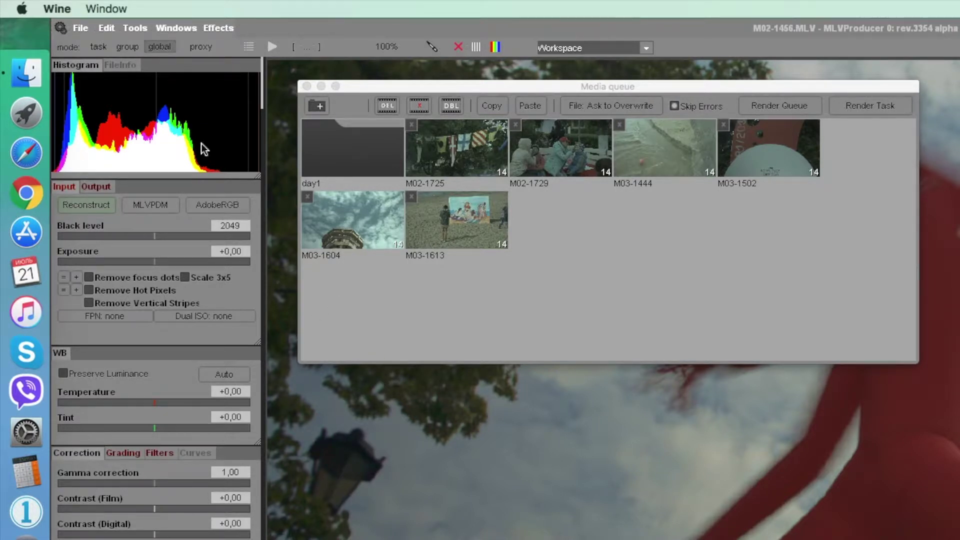
click(95, 49)
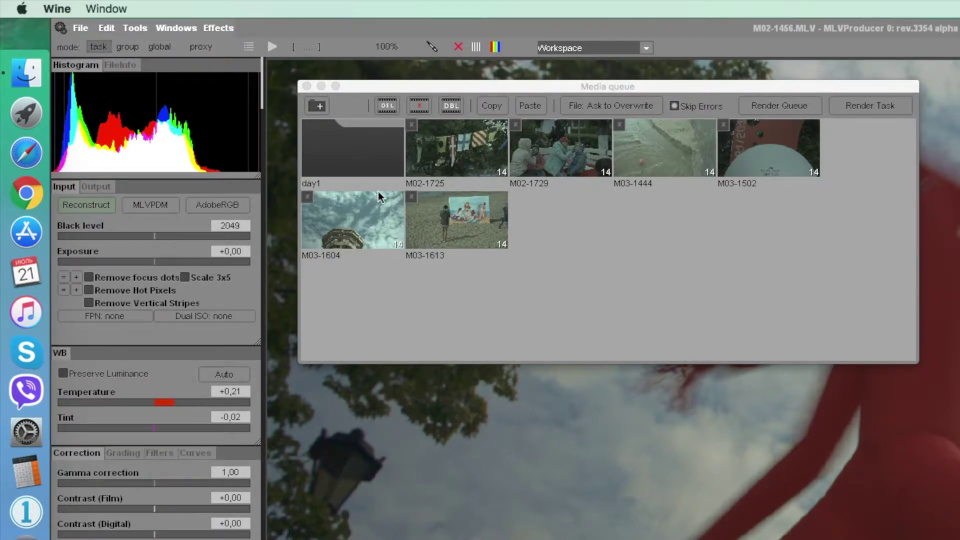
Step: Move M02-1456, M02-1513, M02-1528, M02-1552 and M02-1555 up out of day1, then select M03-1613
double_click(355, 156)
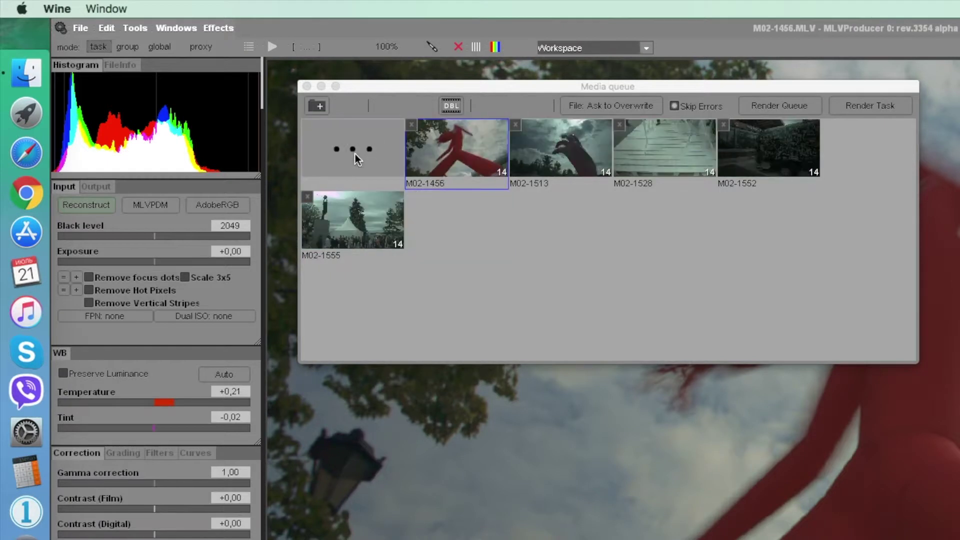
click(446, 159)
click(352, 106)
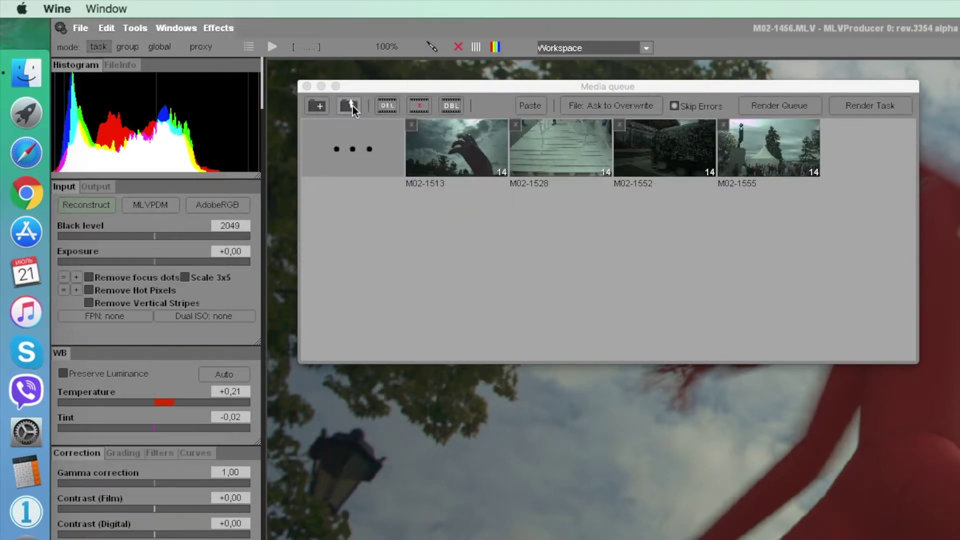
click(449, 154)
click(353, 106)
click(438, 154)
click(353, 106)
click(431, 156)
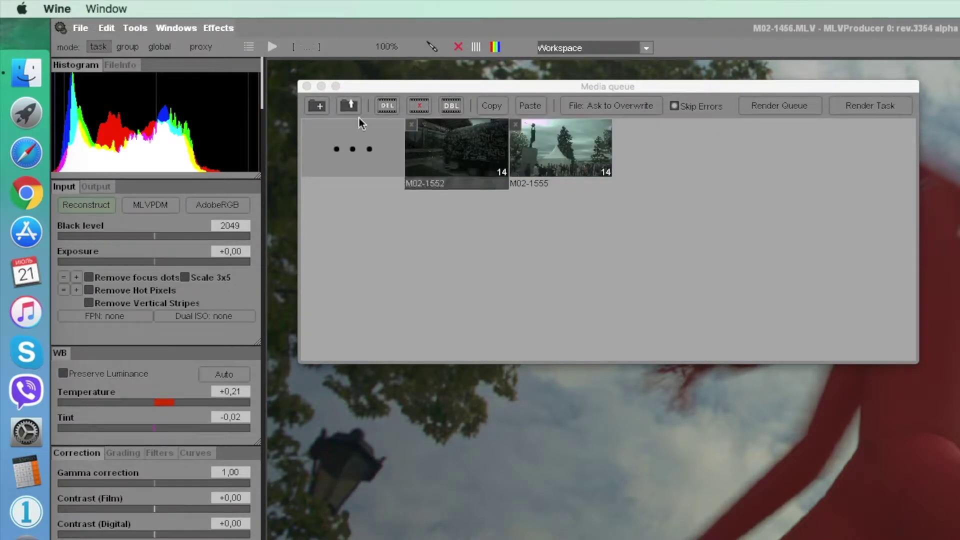
click(350, 106)
click(444, 151)
click(351, 108)
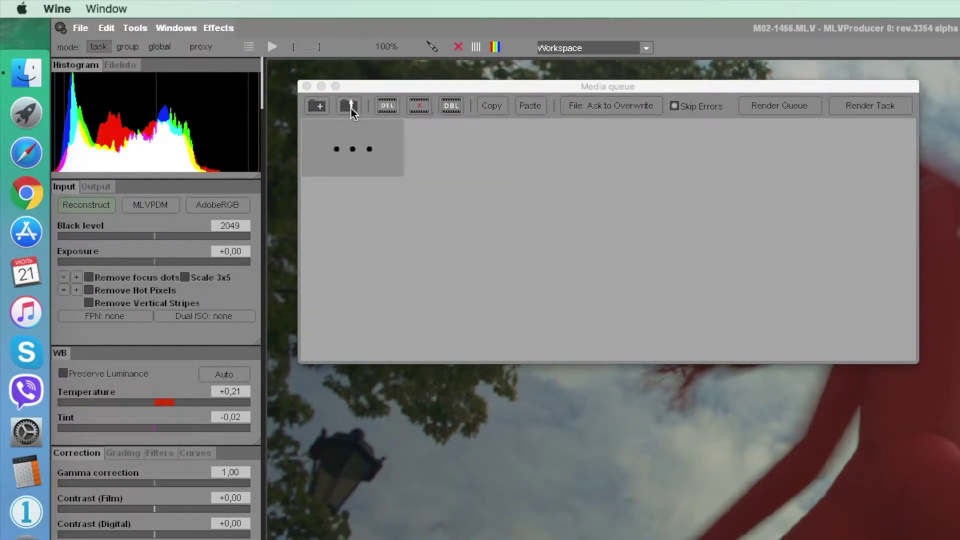
click(358, 149)
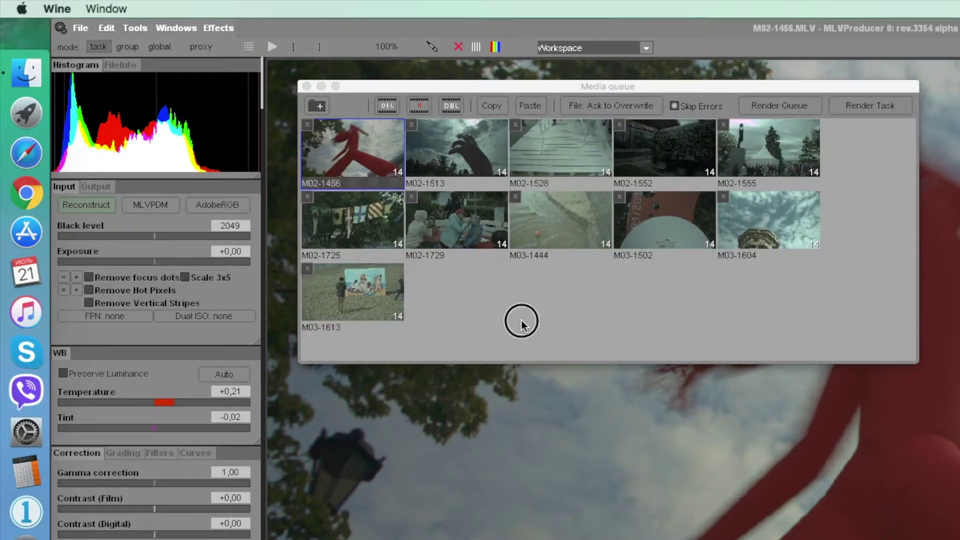
click(521, 322)
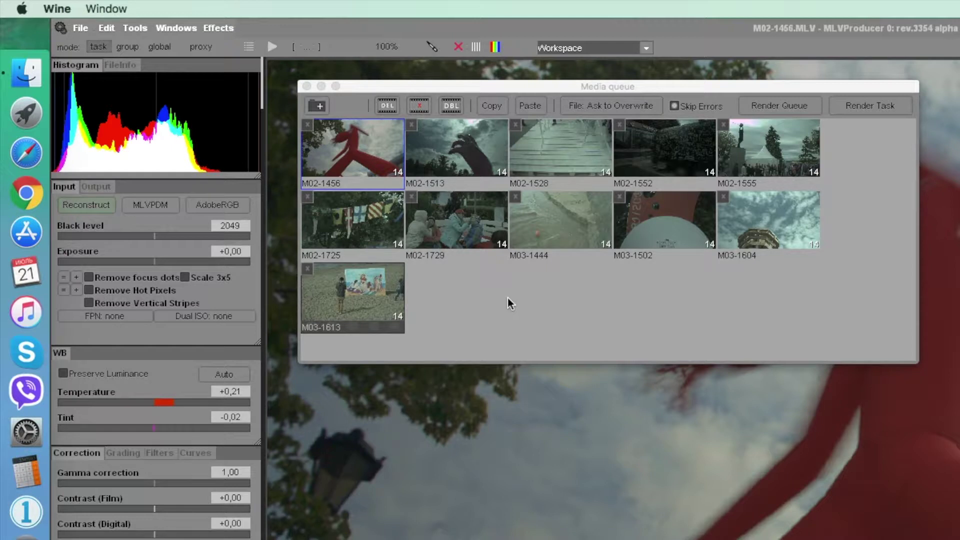
Step: Close the media queue and step through the clip to frames 19, 121, 166 and 180
click(307, 86)
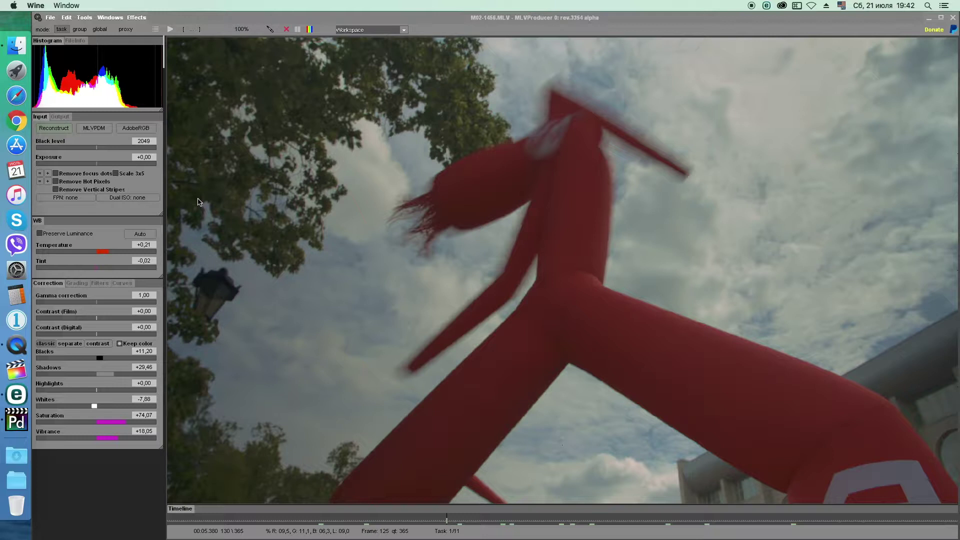
click(203, 521)
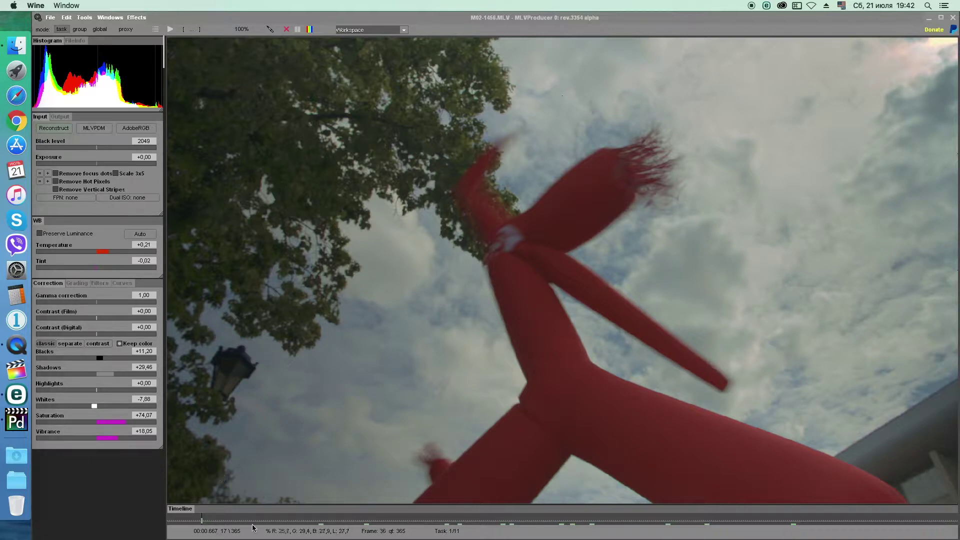
click(428, 520)
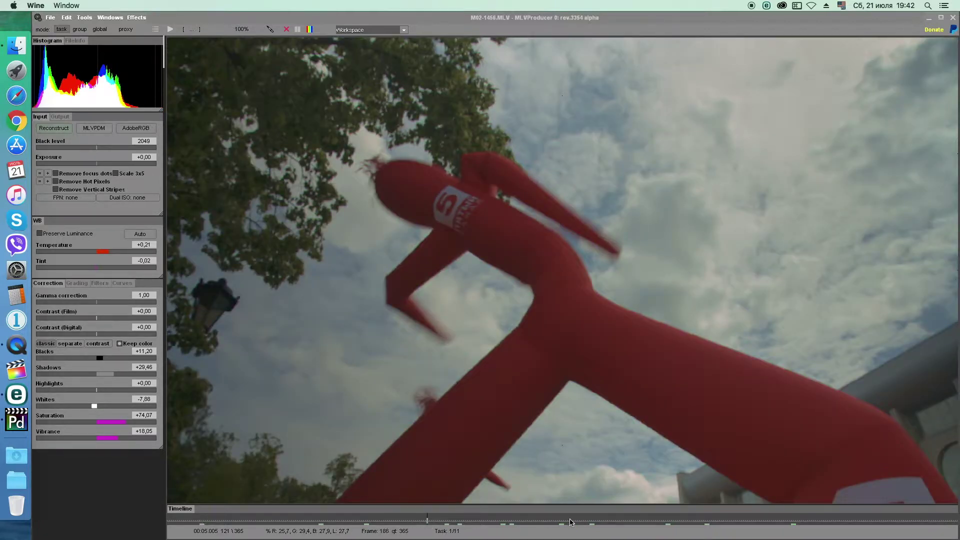
click(527, 521)
click(555, 521)
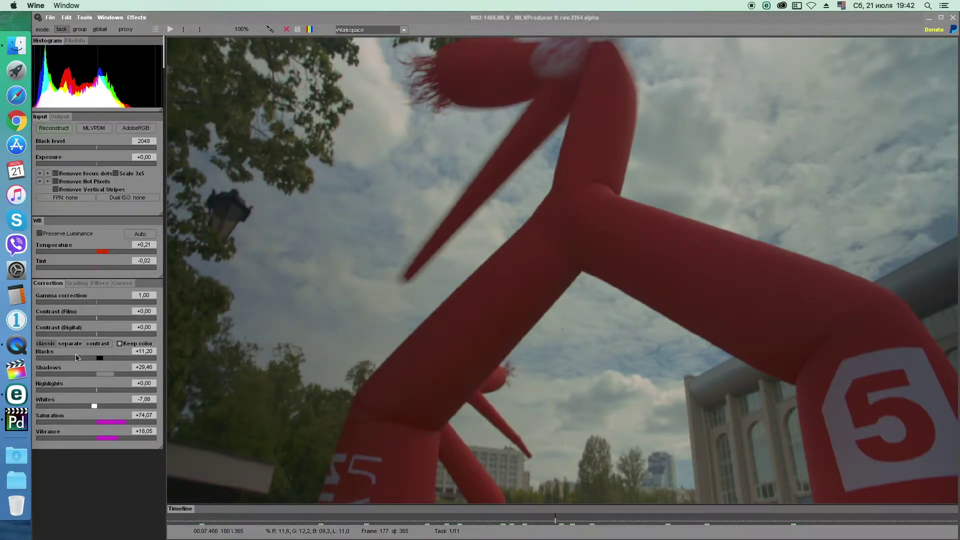
Step: Pick white balance from a neutral spot with the pipette and set temperature to +0.13
drag(118, 251, 122, 254)
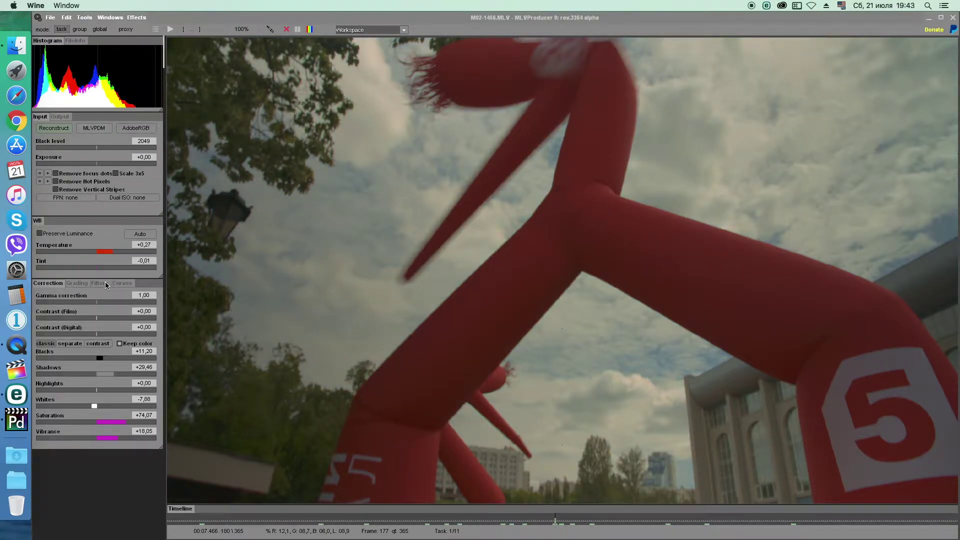
click(270, 29)
click(636, 380)
click(105, 254)
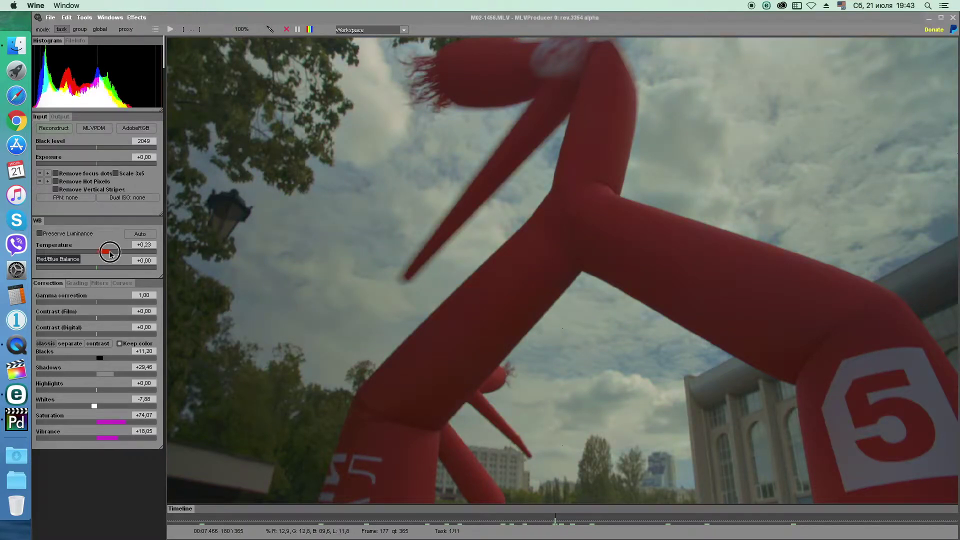
drag(105, 257, 101, 256)
Step: Raise exposure to +0.27, zero Texture Sharpen and boost Detail Sharpen
click(97, 333)
click(100, 283)
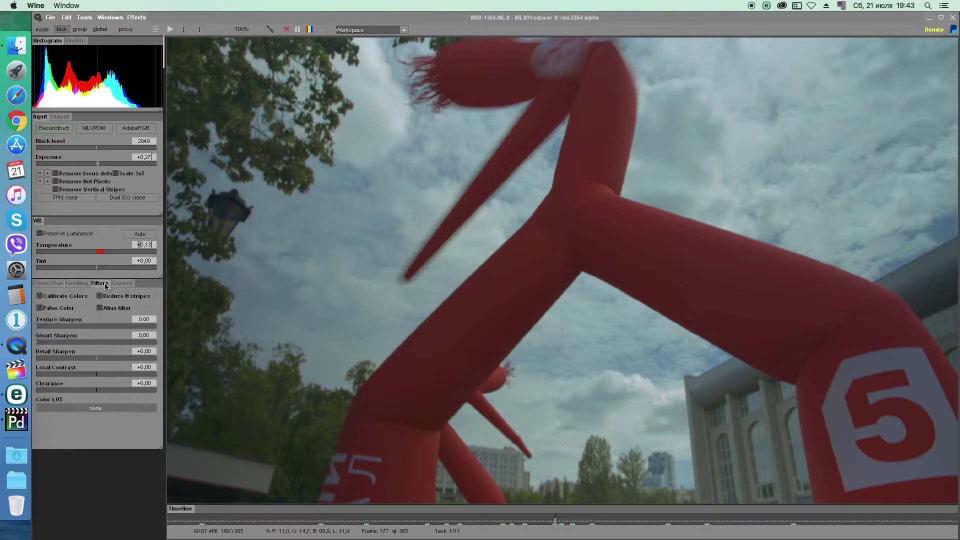
click(126, 358)
mouse_move(56, 329)
mouse_down()
mouse_move(37, 326)
mouse_move(64, 342)
mouse_move(66, 326)
mouse_up()
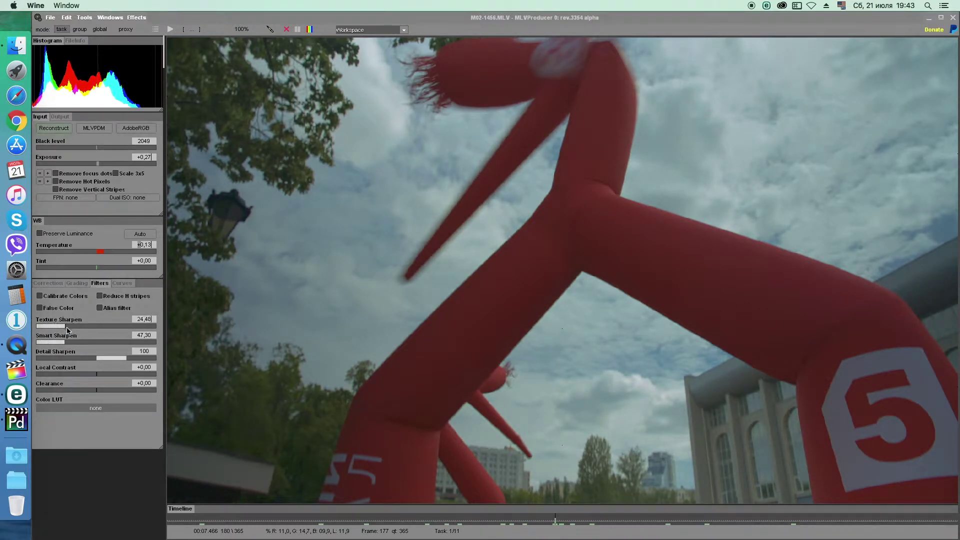
Step: Set digital contrast to +2.07, Smart Sharpen 1.66, Detail Sharpen +0.83 and Texture Sharpen near zero
click(48, 284)
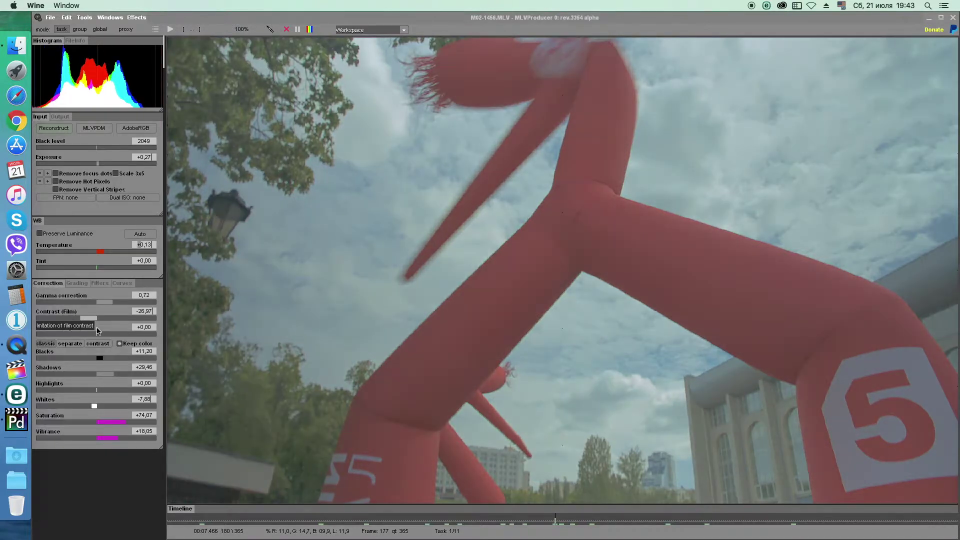
click(98, 334)
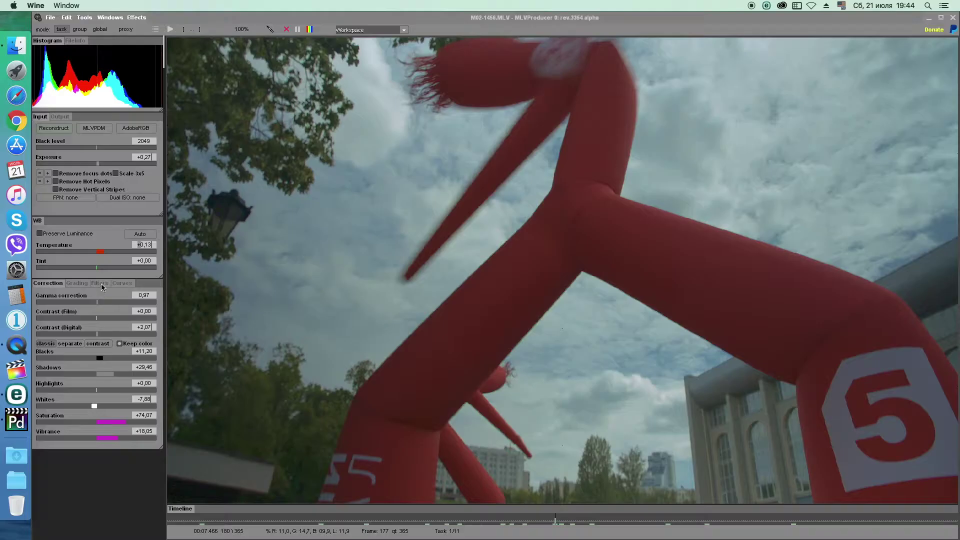
click(102, 286)
click(97, 358)
click(62, 326)
drag(62, 342, 39, 340)
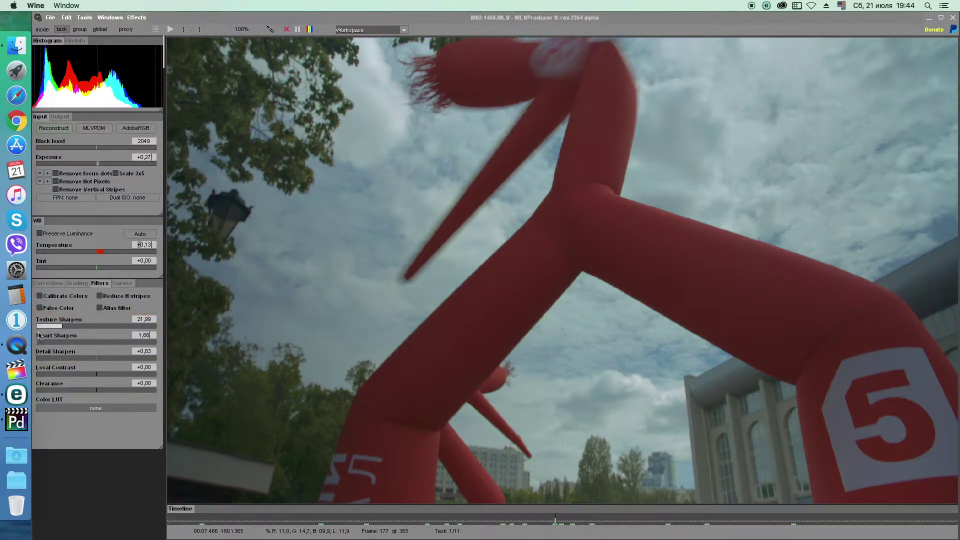
click(37, 326)
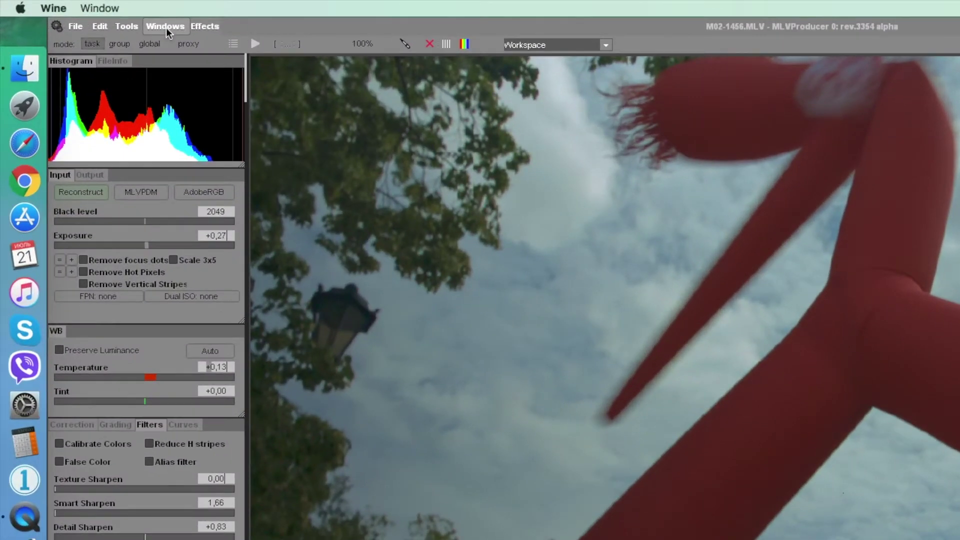
Step: Look through the Windows workspace layout options without changing anything
click(110, 18)
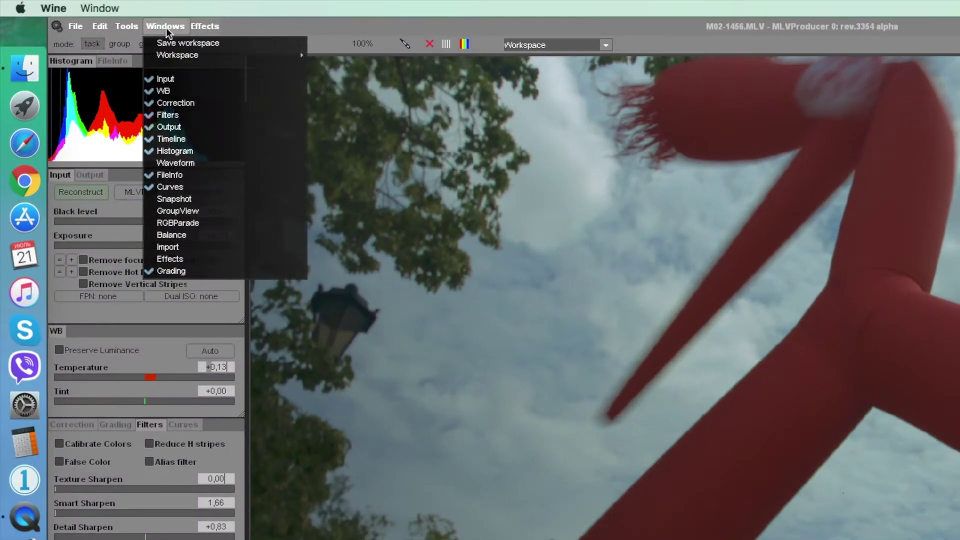
mouse_move(172, 56)
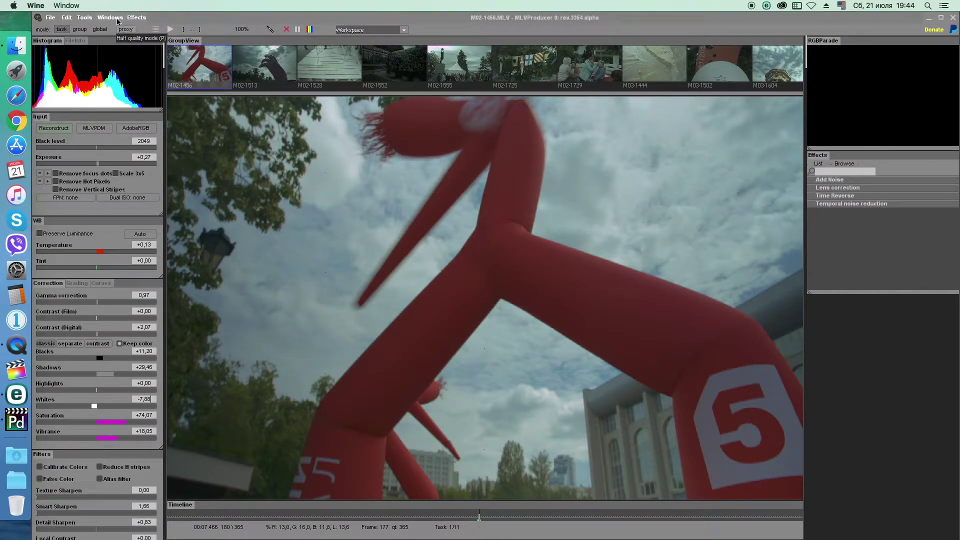
click(110, 17)
mouse_move(128, 39)
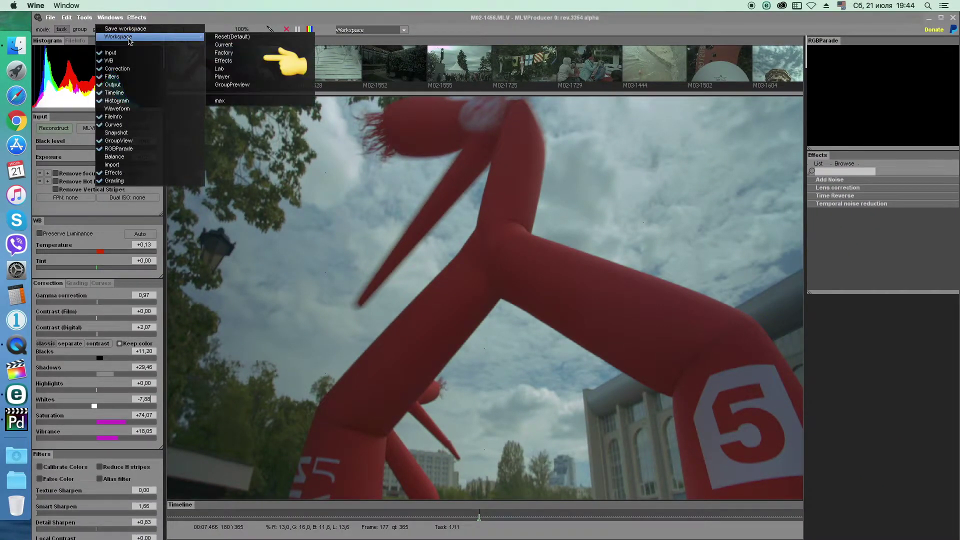
click(72, 253)
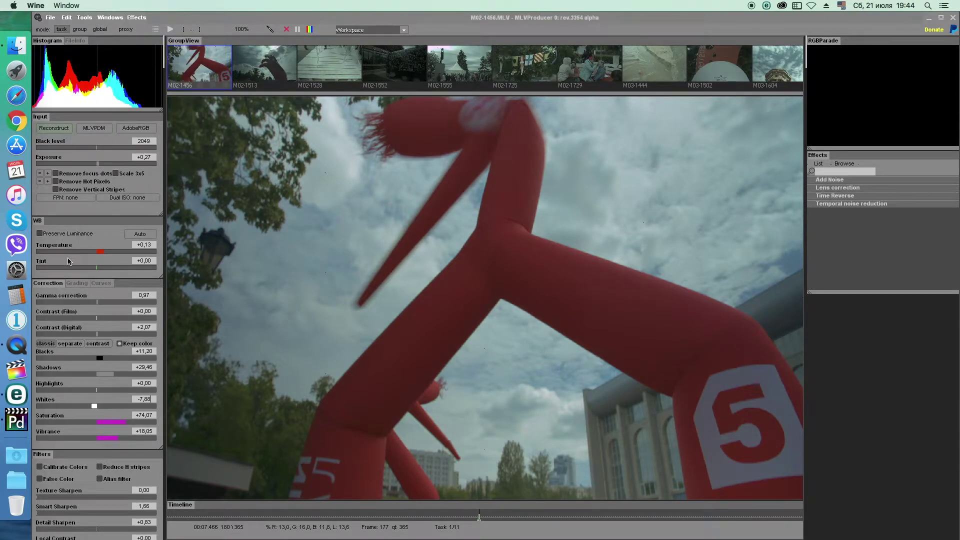
Step: Reset the RGB curves and check the luma grading curves
click(100, 284)
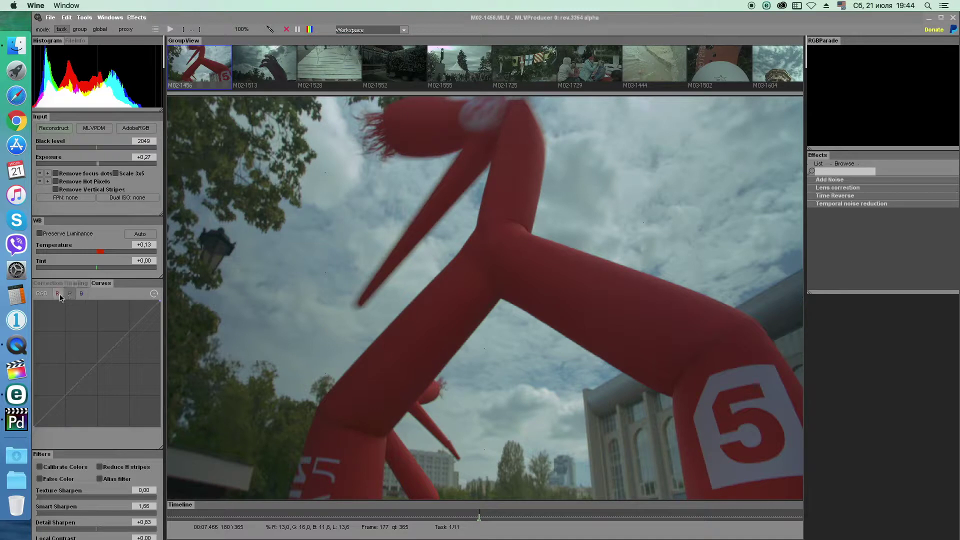
click(154, 294)
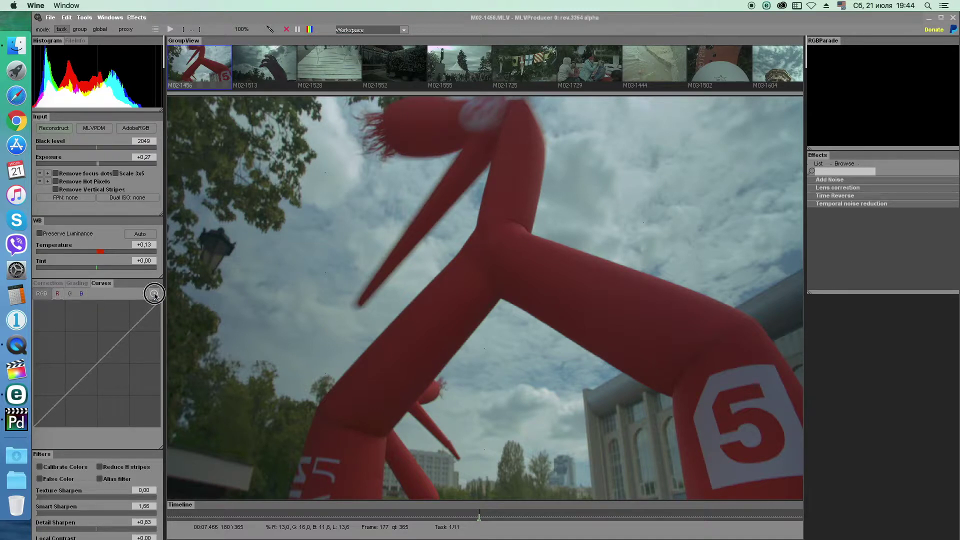
click(79, 284)
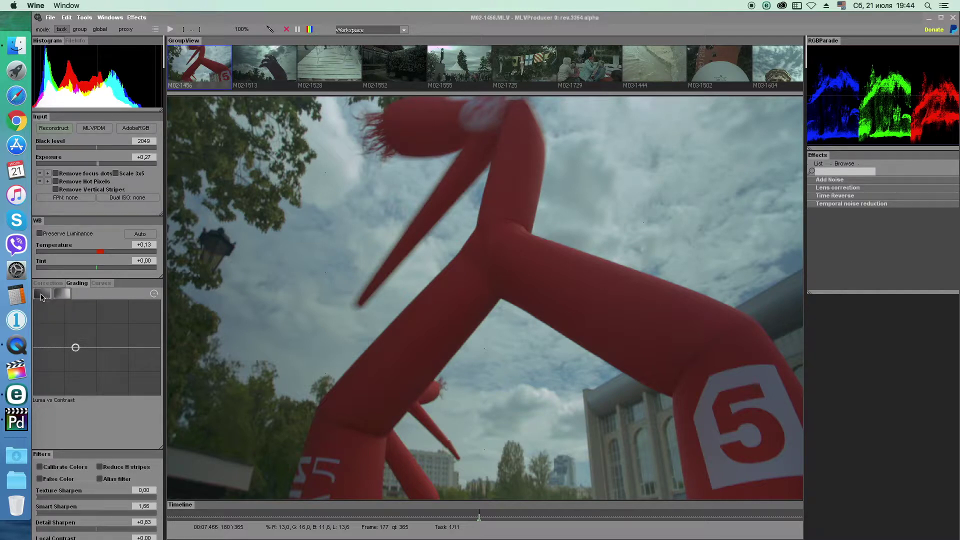
click(169, 100)
drag(168, 100, 170, 280)
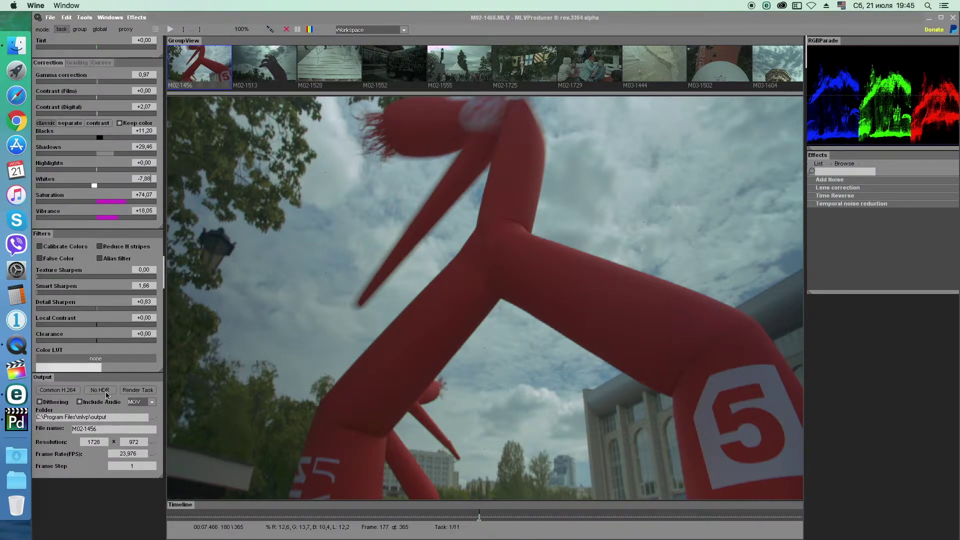
Step: Leave the Color LUT set to none
click(98, 360)
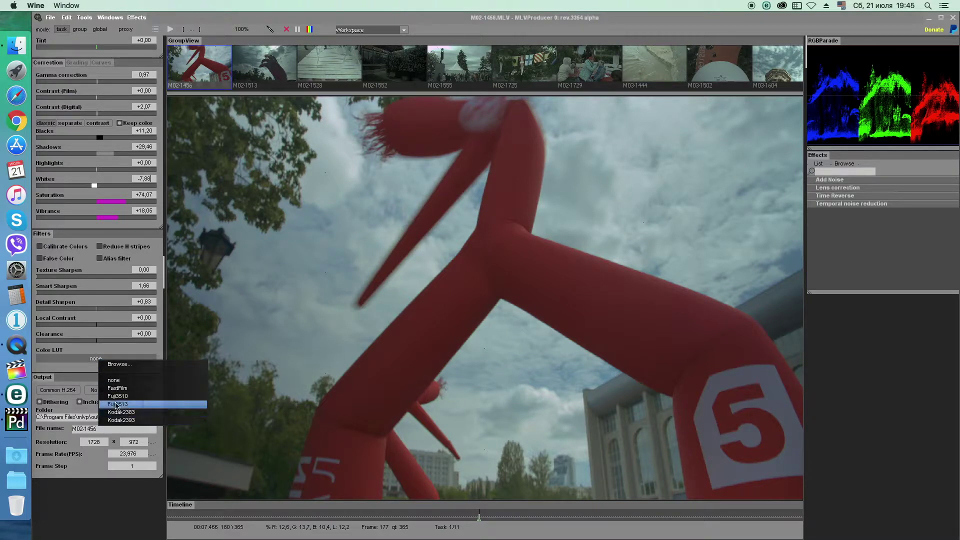
click(114, 380)
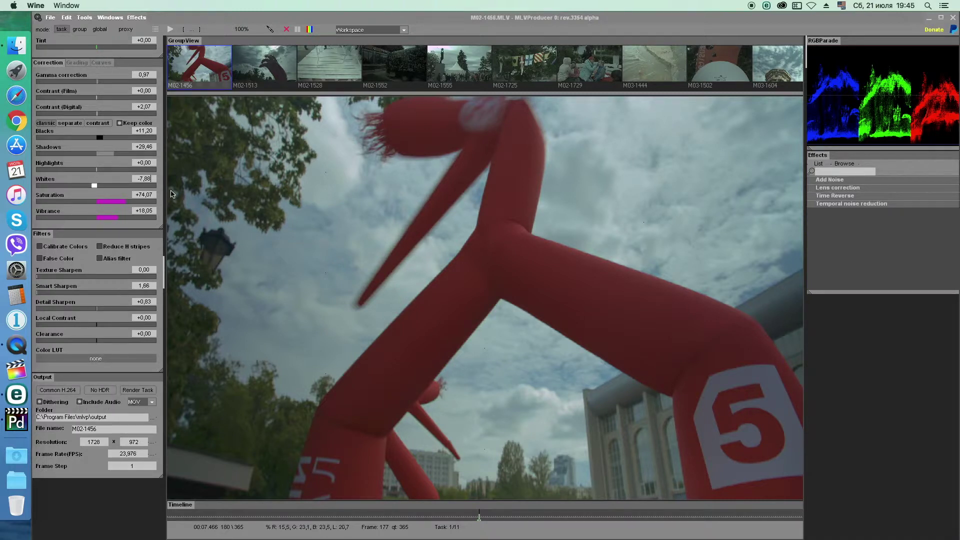
click(165, 266)
drag(165, 266, 180, 47)
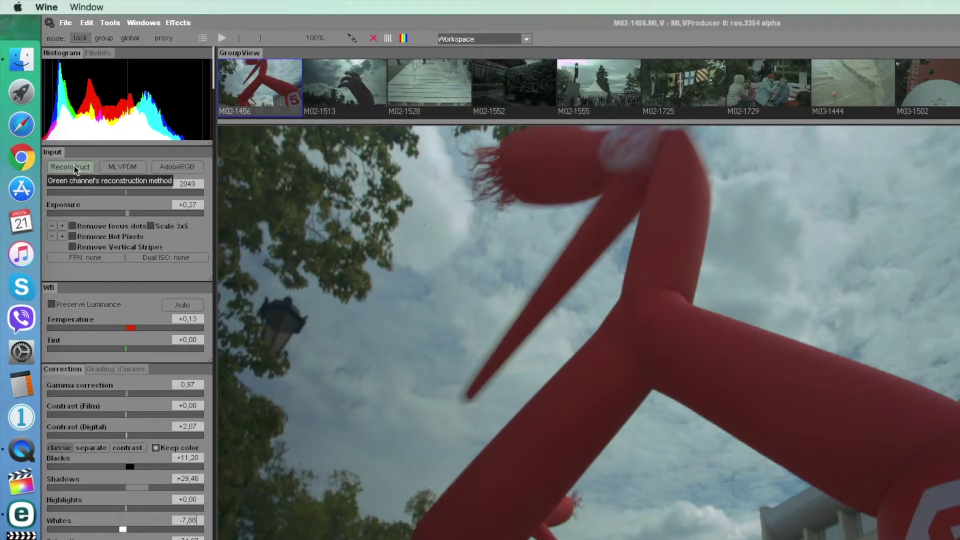
Step: Set highlight recovery to Reconstruct after briefly trying Lift
click(65, 128)
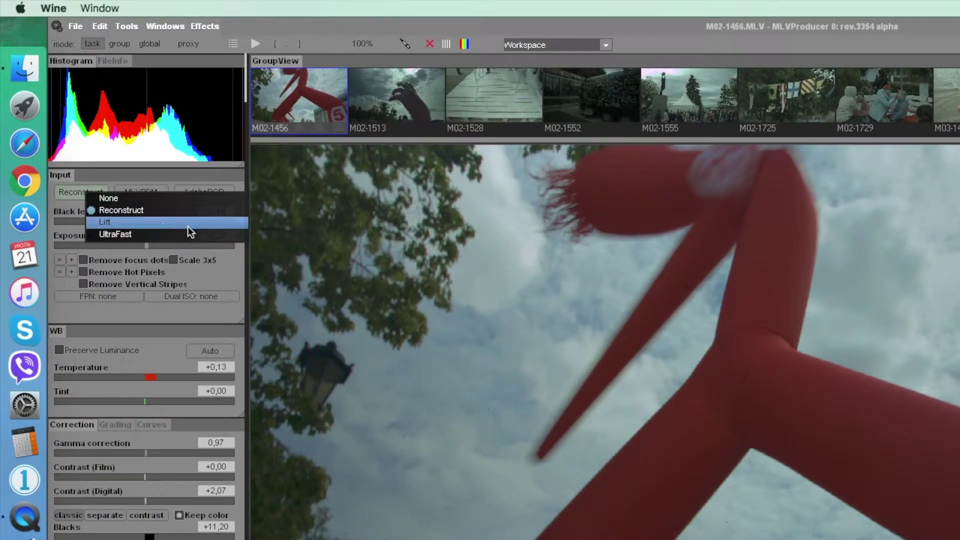
click(109, 220)
click(91, 192)
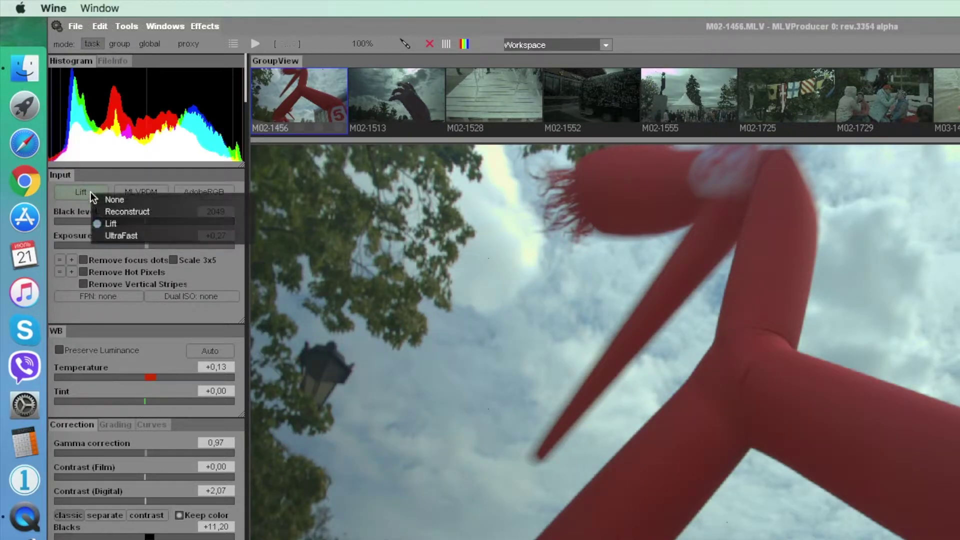
click(110, 213)
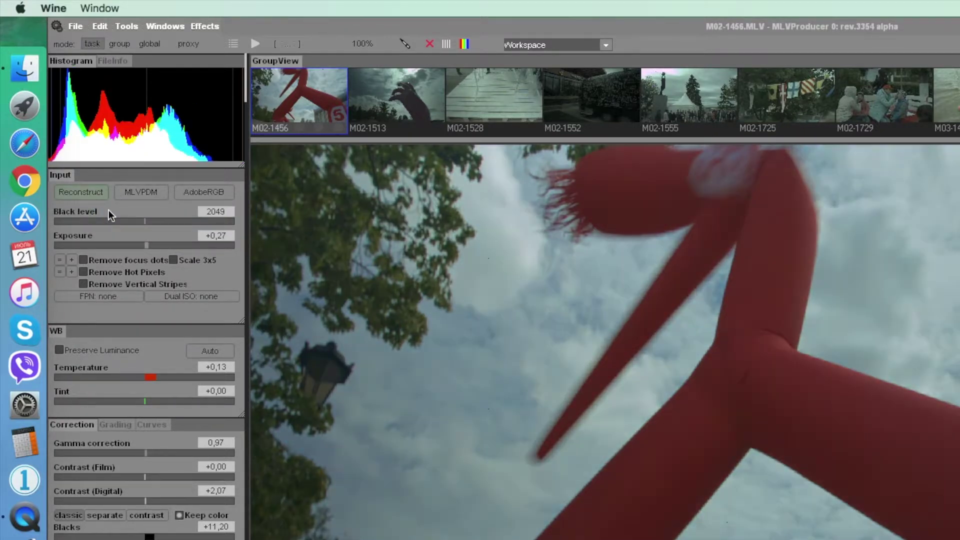
Step: Choose MLVPDM (Recommended) demosaicing and check the input colour space options
click(146, 192)
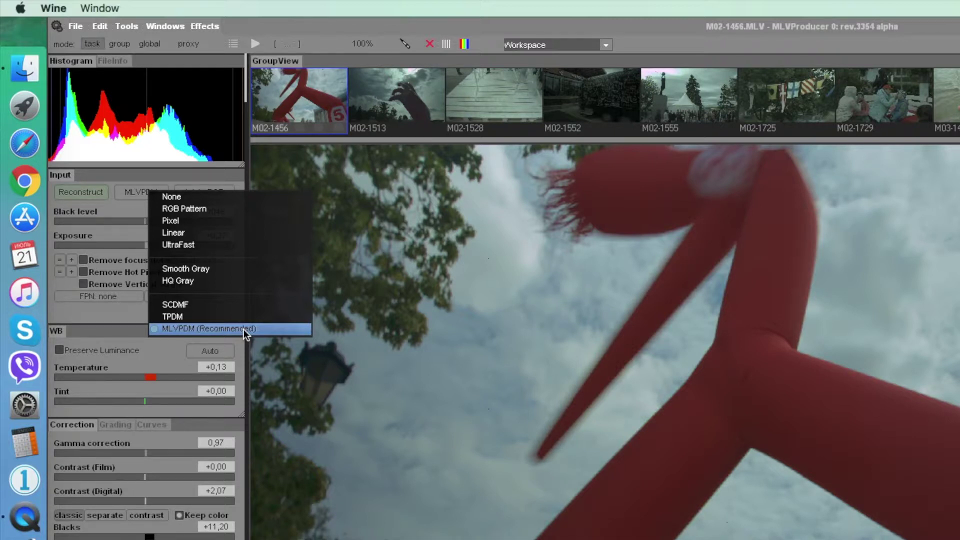
click(244, 329)
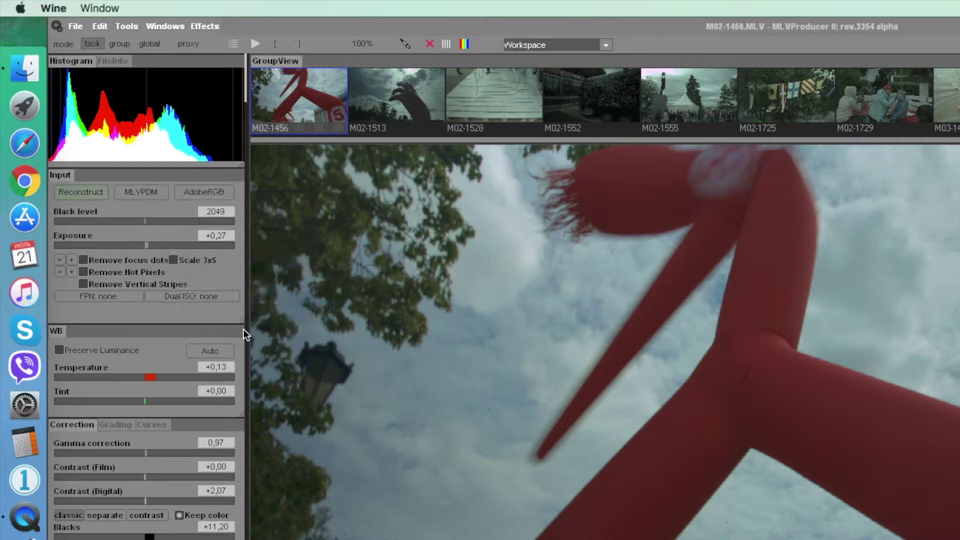
click(212, 193)
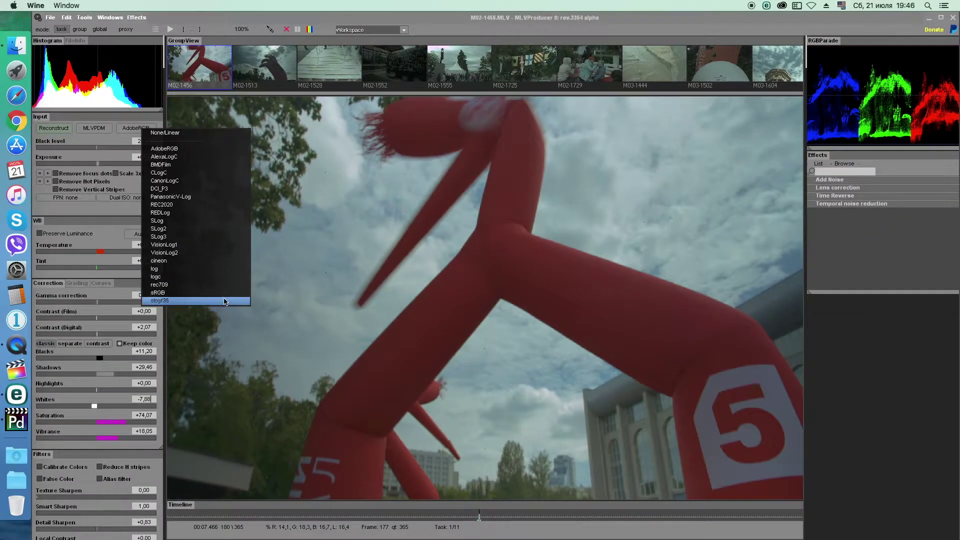
Step: Preview the AdobeRGB, SLog3 and rec709 input colour spaces, then reset the grade to default settings
click(224, 150)
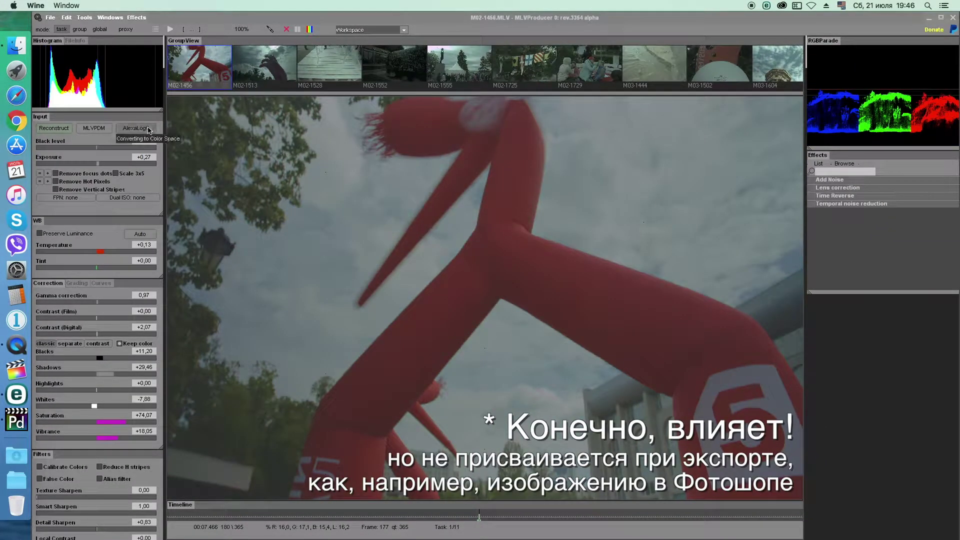
click(146, 128)
click(176, 152)
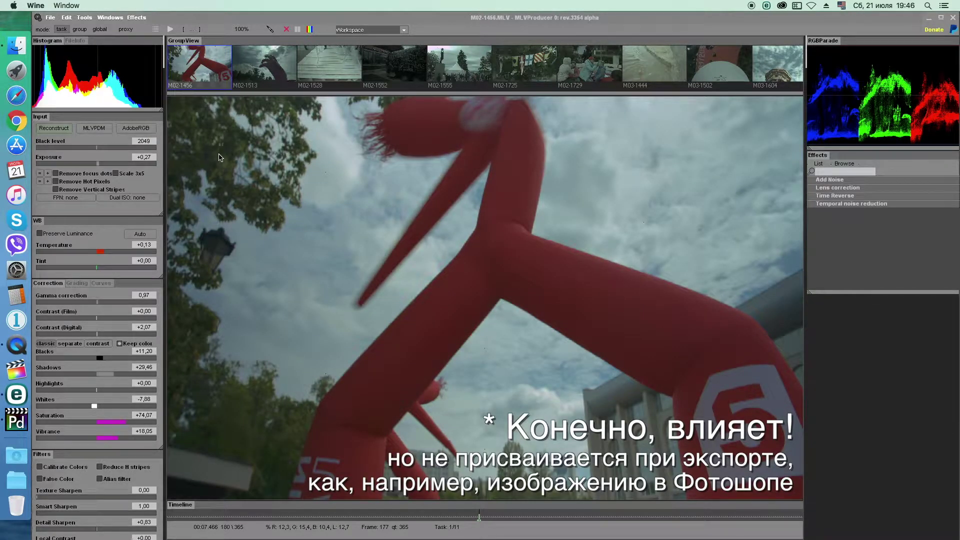
click(145, 128)
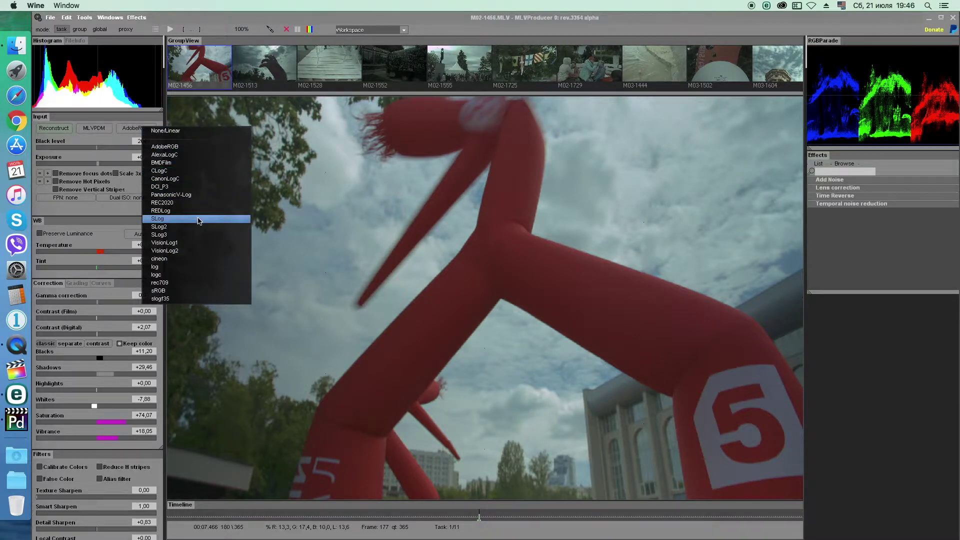
click(202, 235)
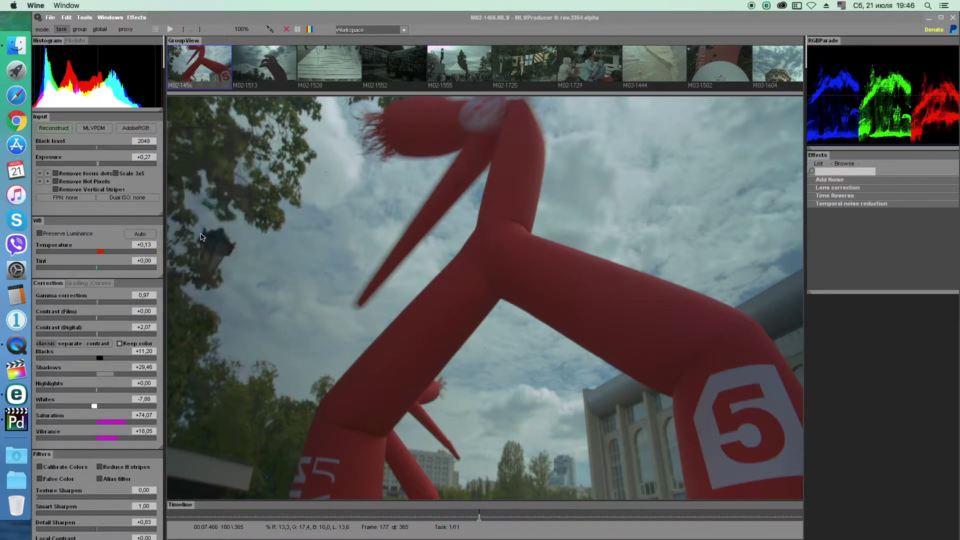
click(136, 129)
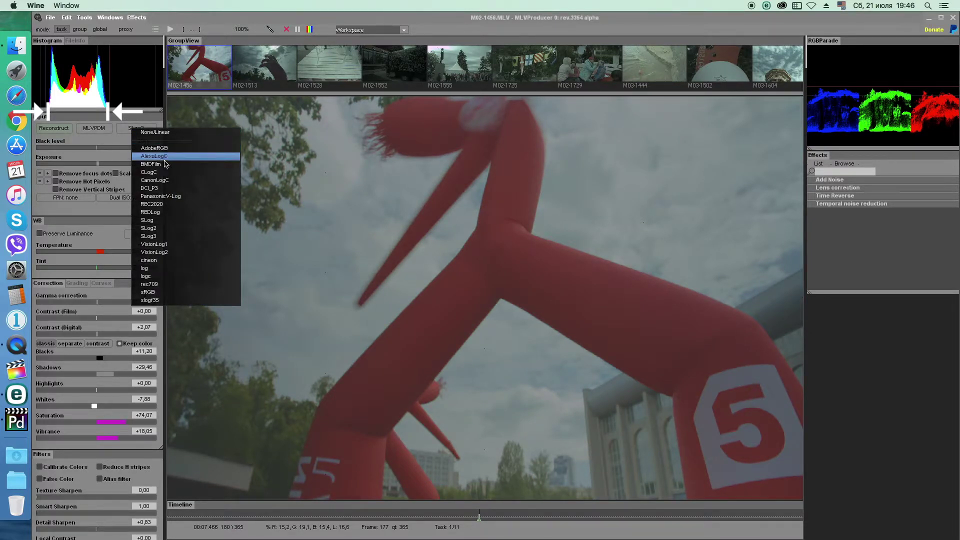
click(164, 286)
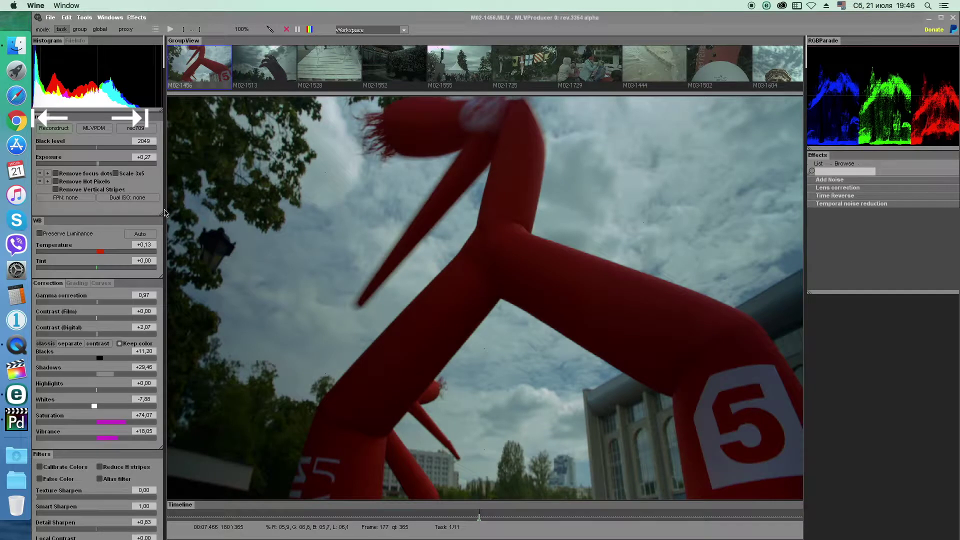
click(65, 18)
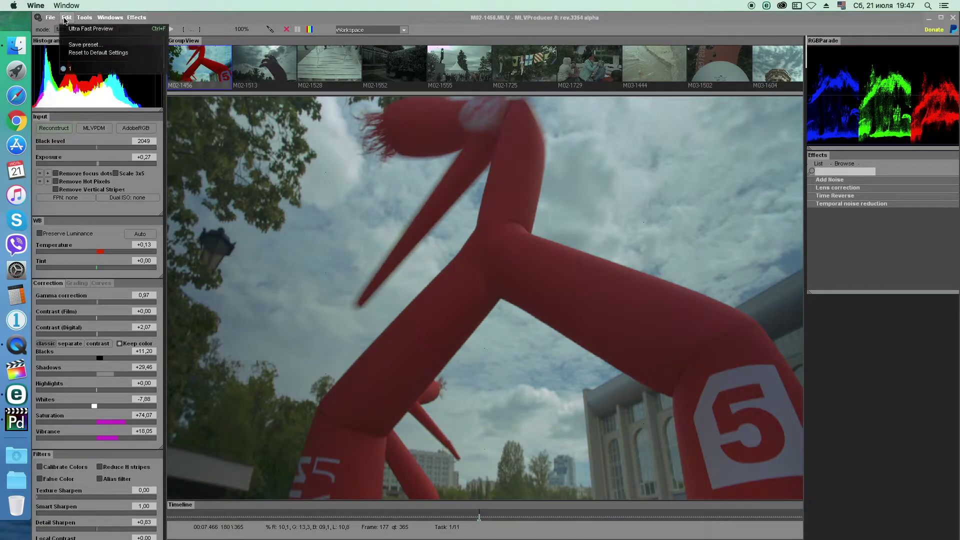
click(82, 54)
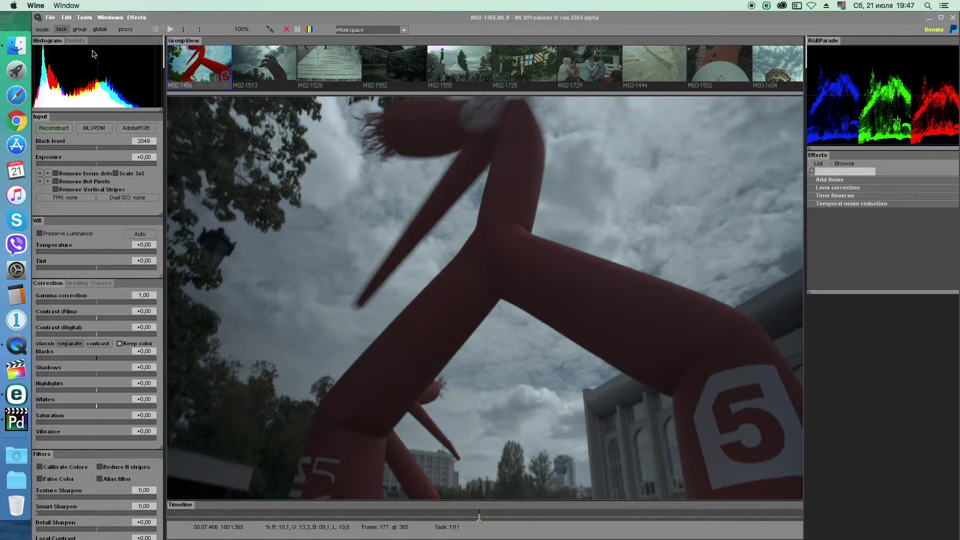
Step: Set the input colour space to BMDFilm with gamma correction 0,68 and bring up the colour LUT browser
click(147, 130)
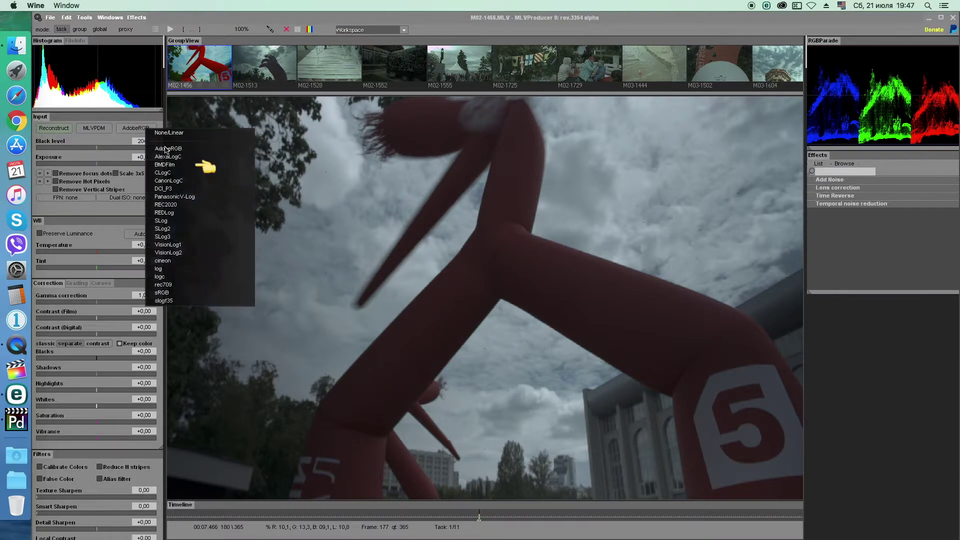
click(167, 165)
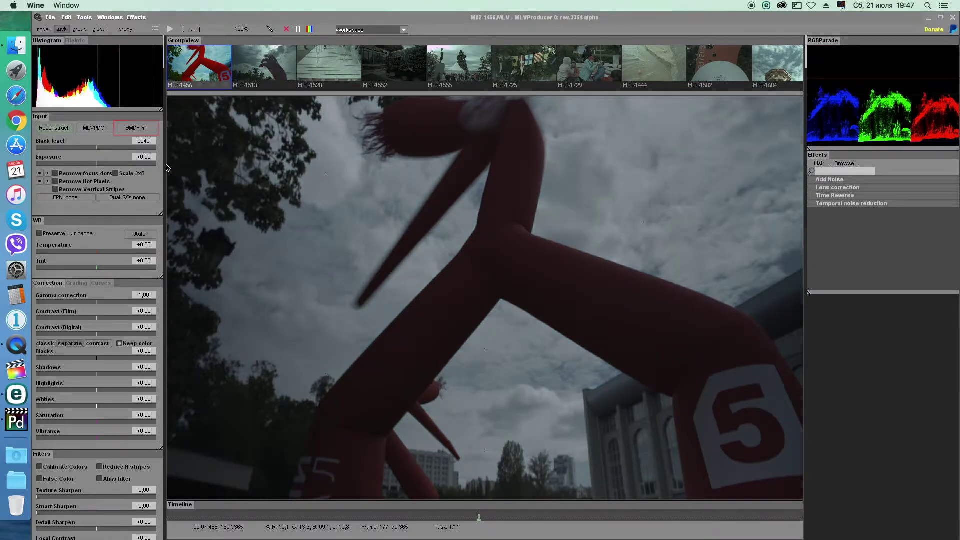
drag(96, 302, 116, 304)
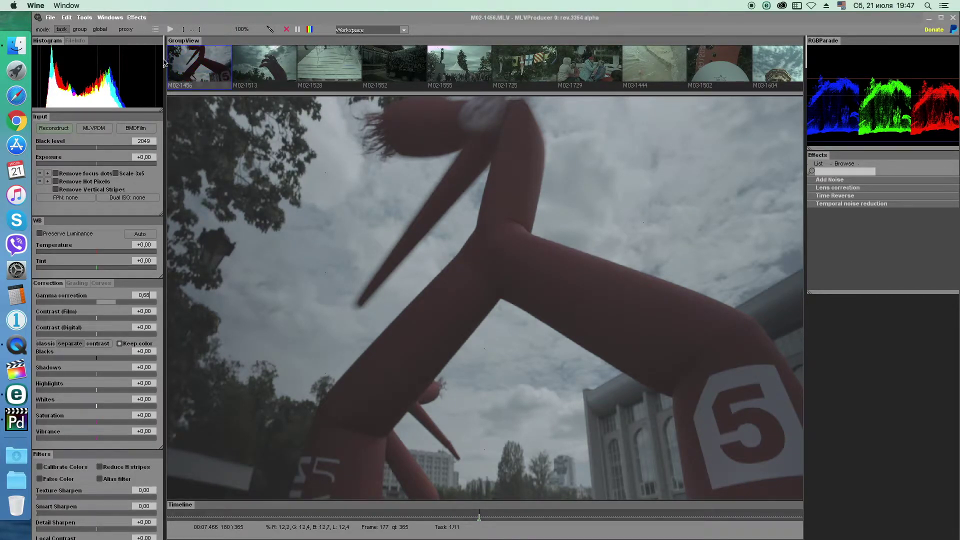
scroll(100, 325, down, 5)
click(94, 355)
Step: Apply the GC_BMDFilm-709.cube LUT, boost saturation and vibrance, then set Color LUT back to none
click(120, 362)
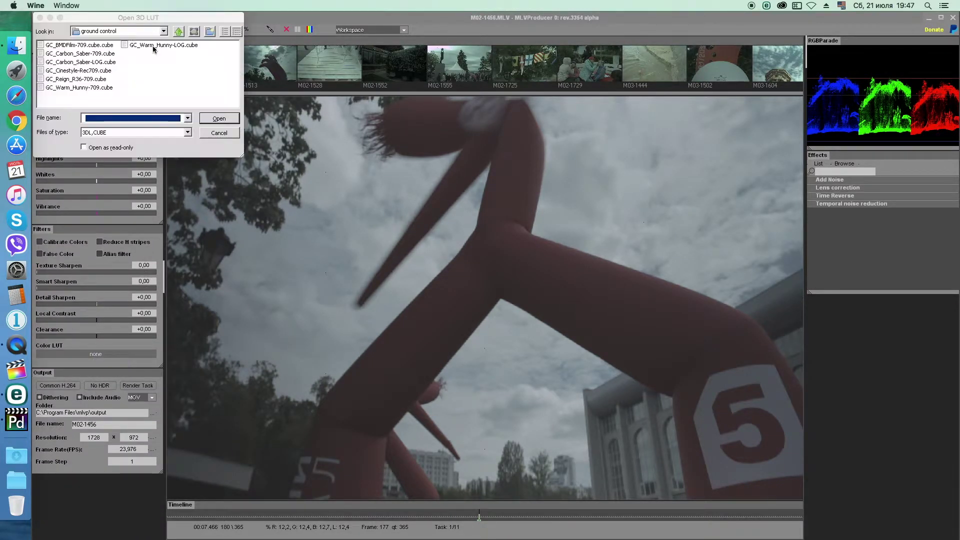
click(93, 46)
click(219, 119)
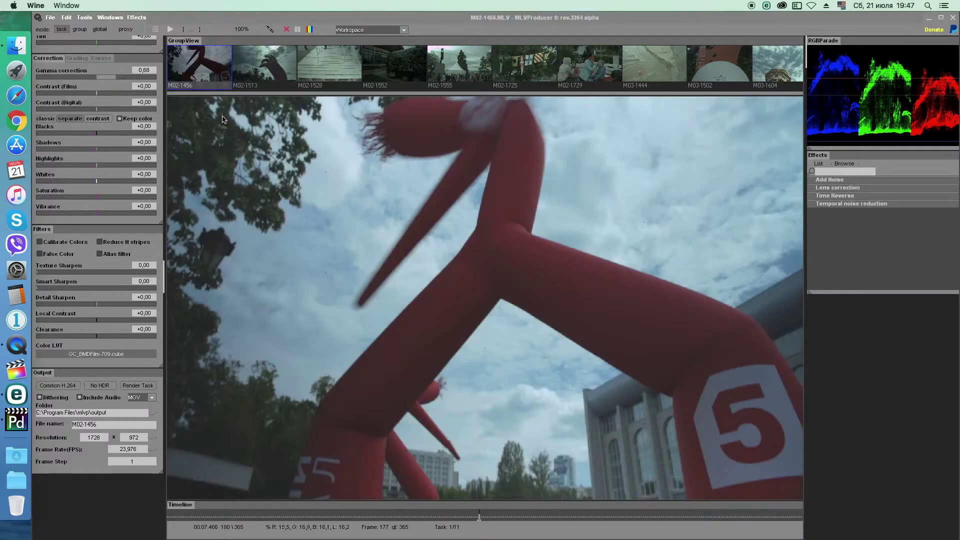
scroll(100, 285, up, 2)
mouse_move(96, 286)
mouse_down()
mouse_move(122, 285)
mouse_move(111, 302)
mouse_up()
click(368, 516)
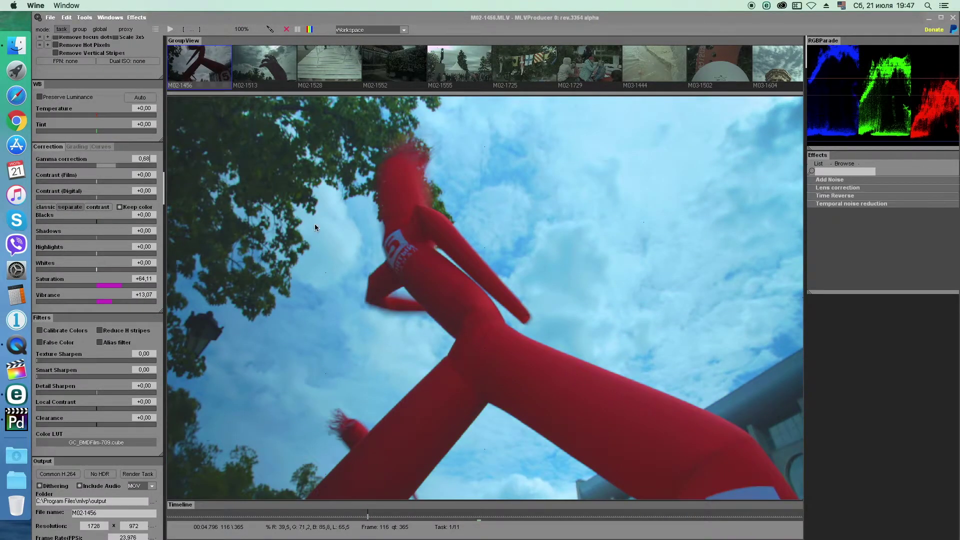
click(112, 444)
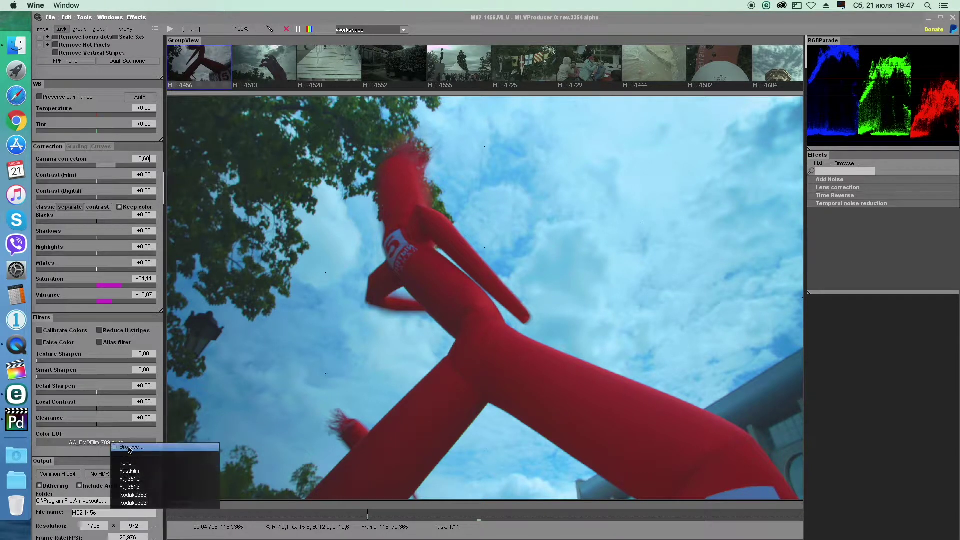
click(133, 466)
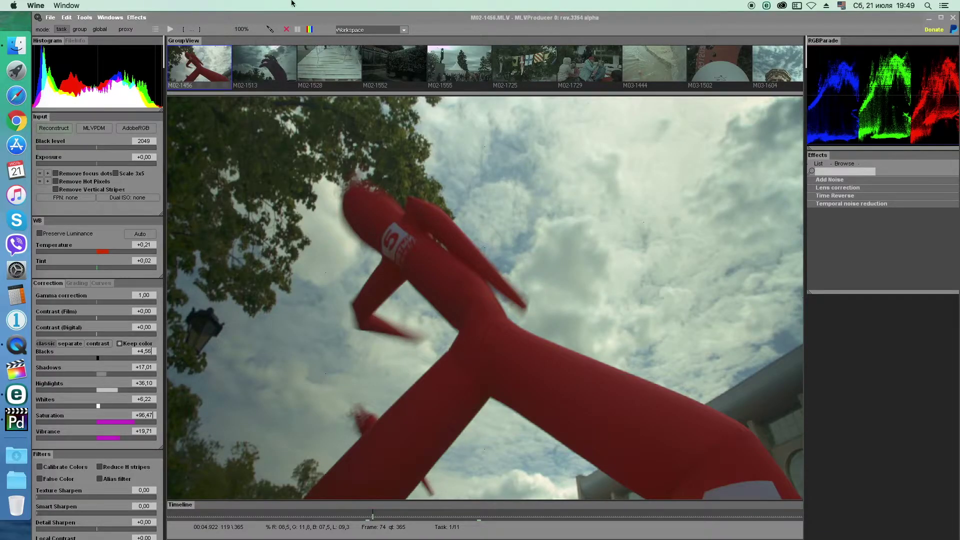
Step: Compare against the unfiltered frame and check highlight clipping while varying exposure, then reset exposure to +0,00
click(287, 31)
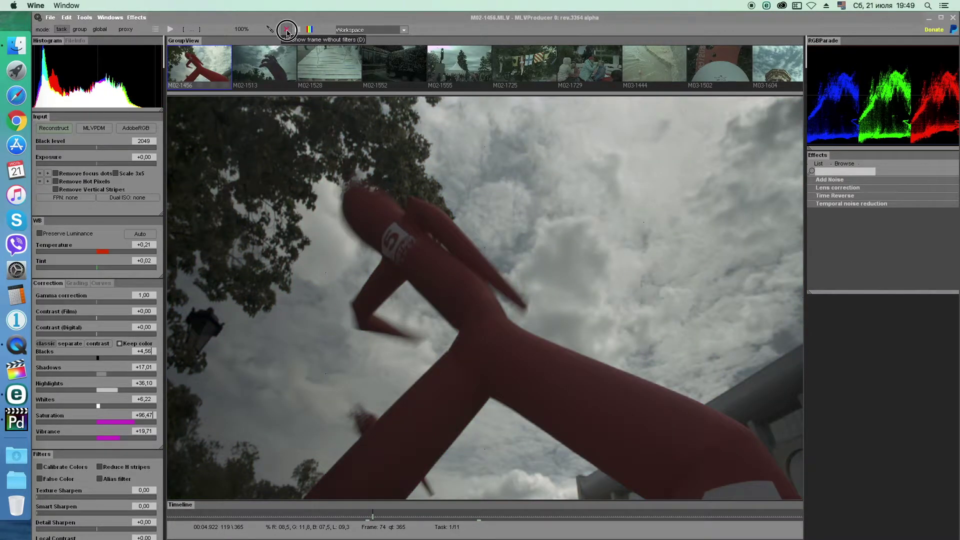
click(287, 31)
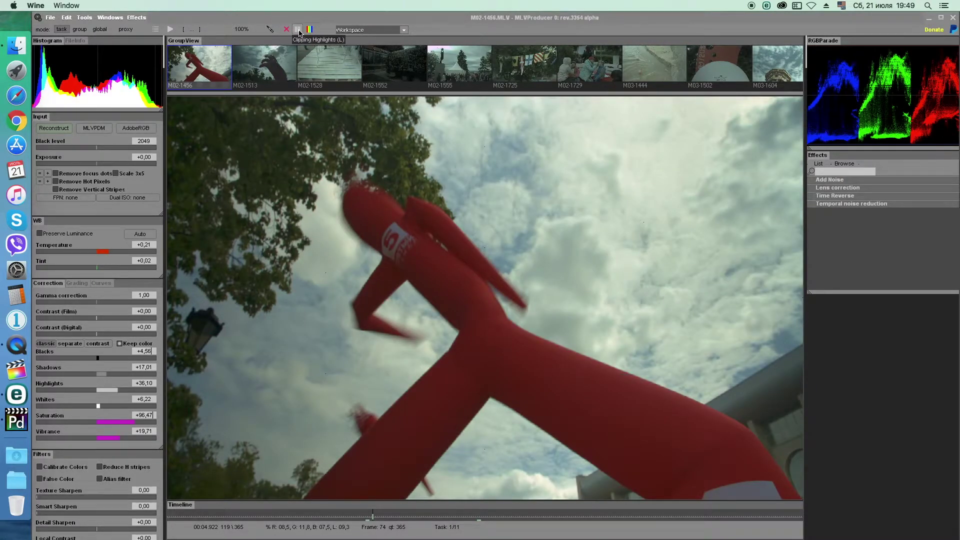
click(298, 30)
mouse_move(107, 165)
mouse_down()
mouse_move(82, 169)
mouse_move(113, 165)
mouse_move(100, 167)
mouse_up()
click(297, 30)
double_click(99, 166)
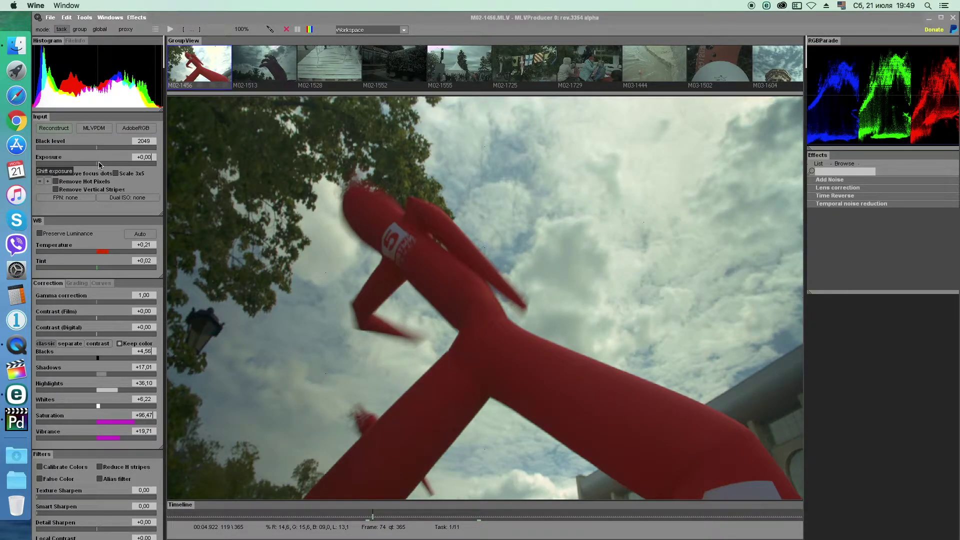
Step: Warm the temperature to +0,25 with saturation +75,31, cycle the preview scaling, and enable UltraFast preview processing
drag(102, 251, 108, 251)
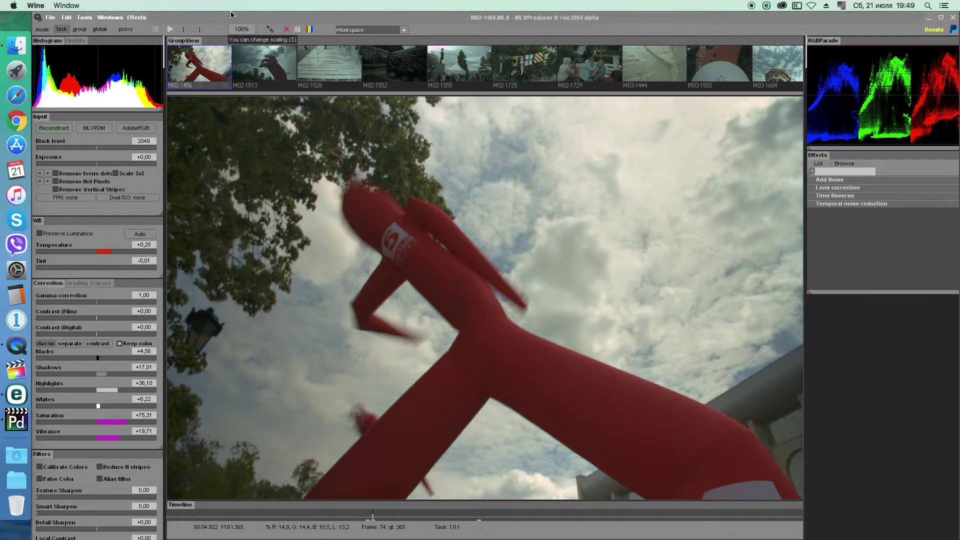
click(243, 29)
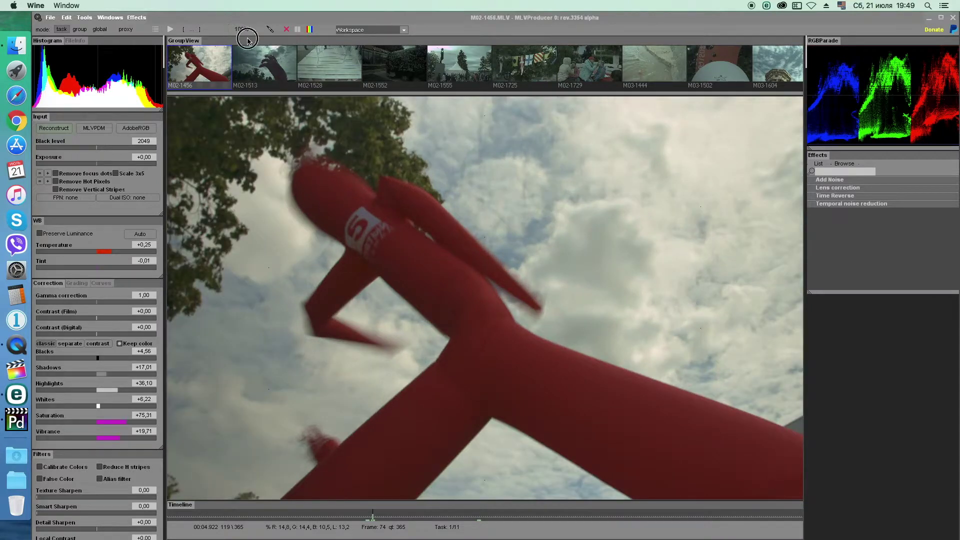
click(245, 40)
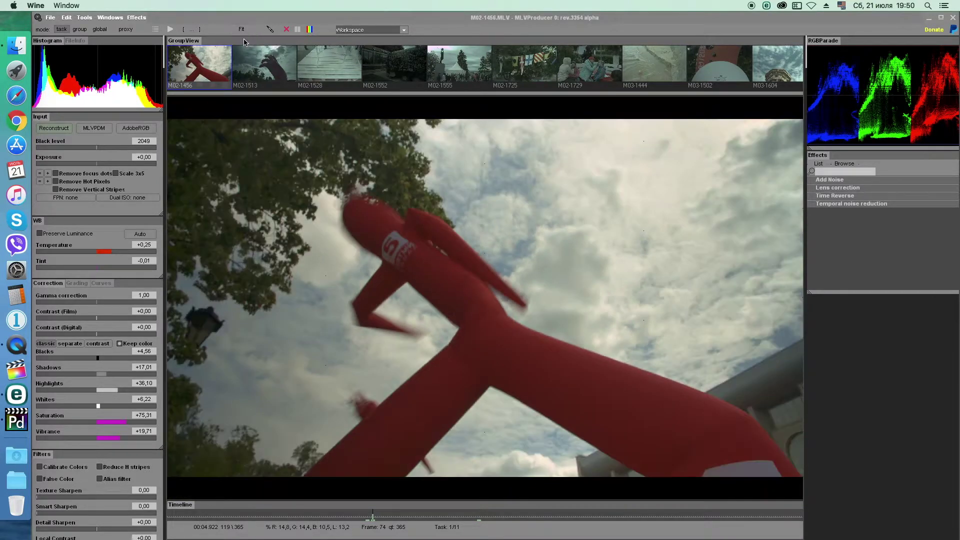
click(243, 31)
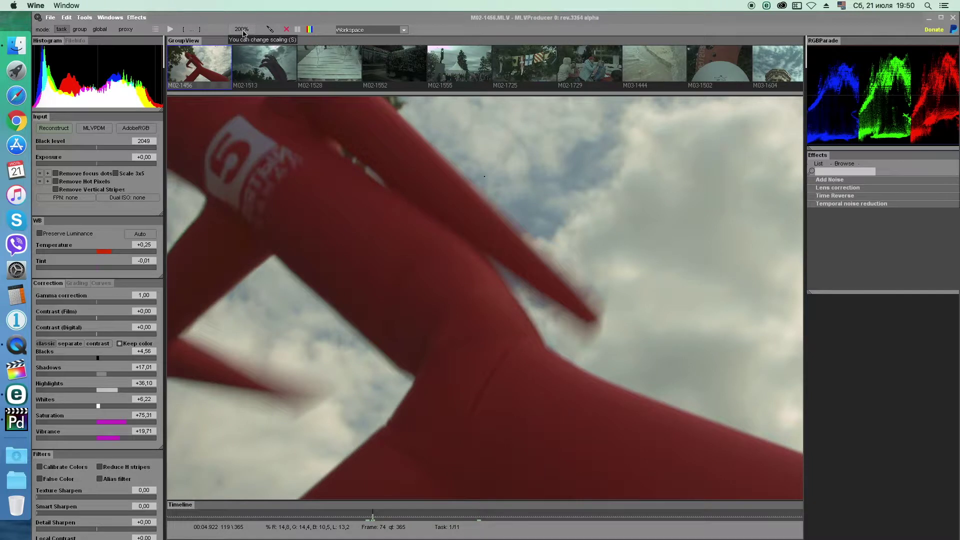
click(242, 30)
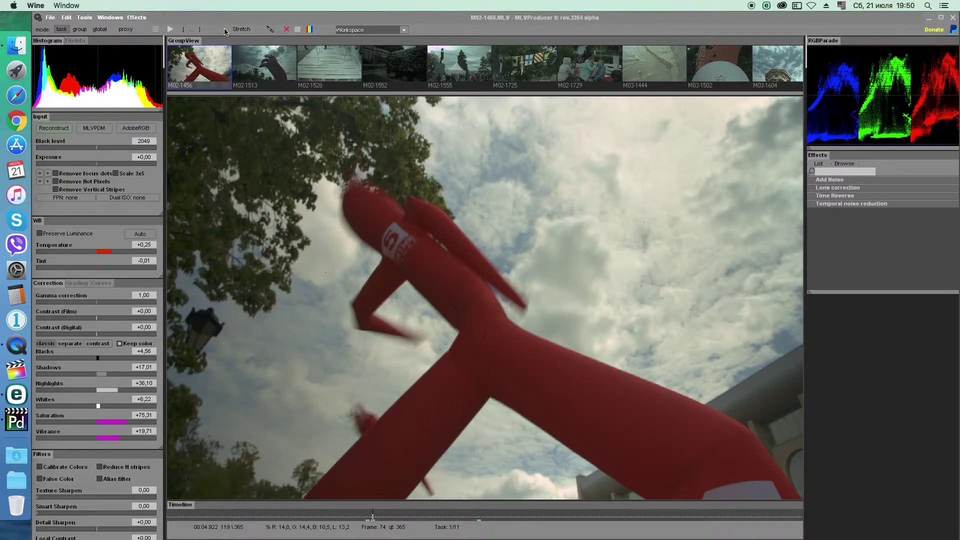
click(75, 31)
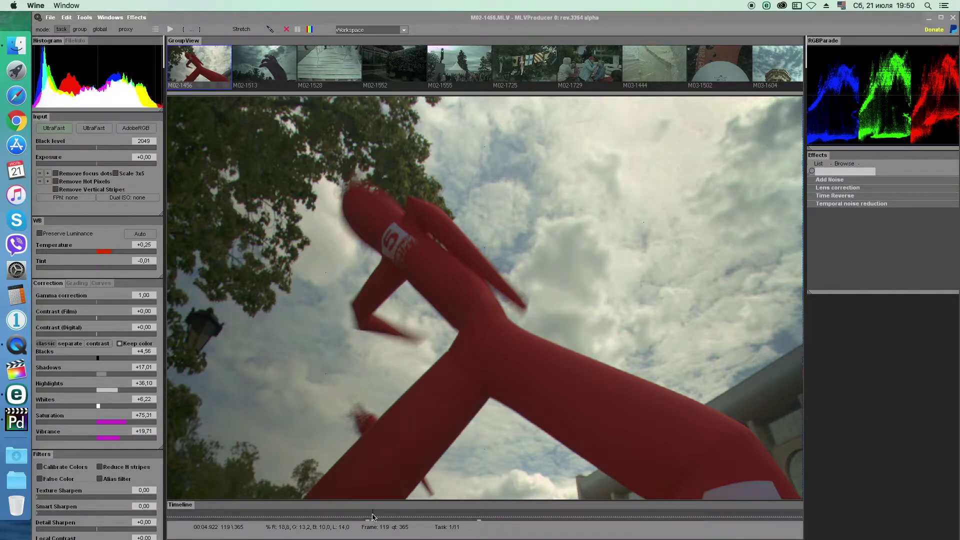
Step: Scrub to the red tube man shot, switch to group editing, and set saturation +96,47 and vibrance +13,90
drag(373, 515, 670, 515)
drag(748, 534, 366, 520)
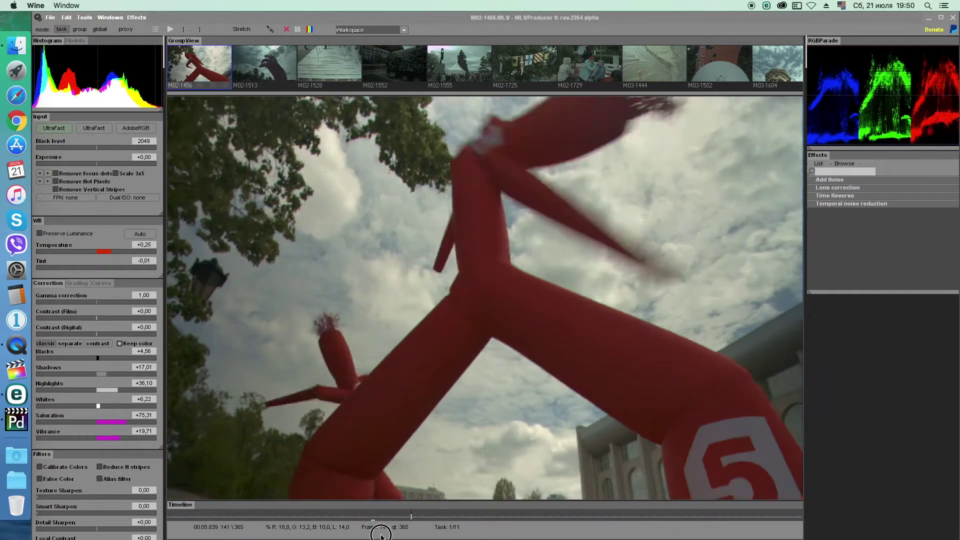
click(80, 29)
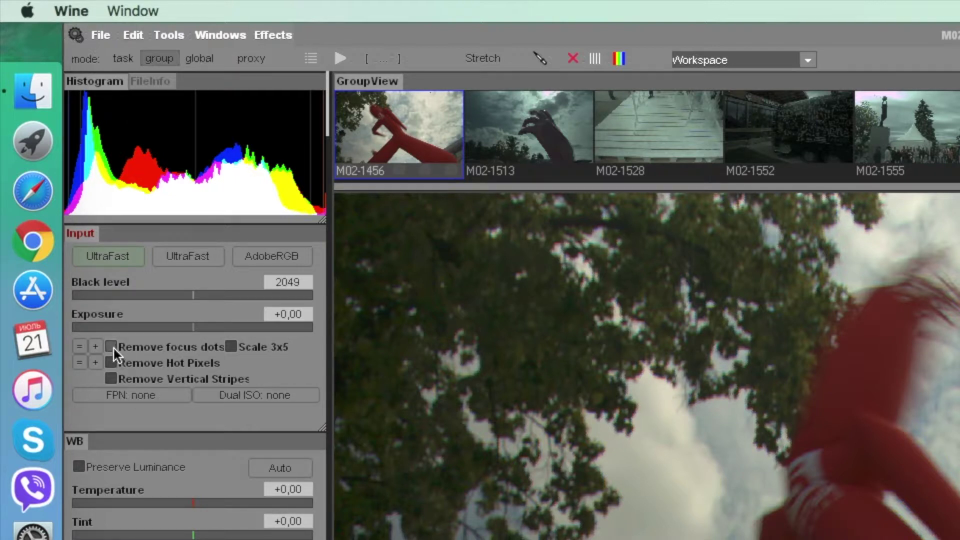
click(81, 347)
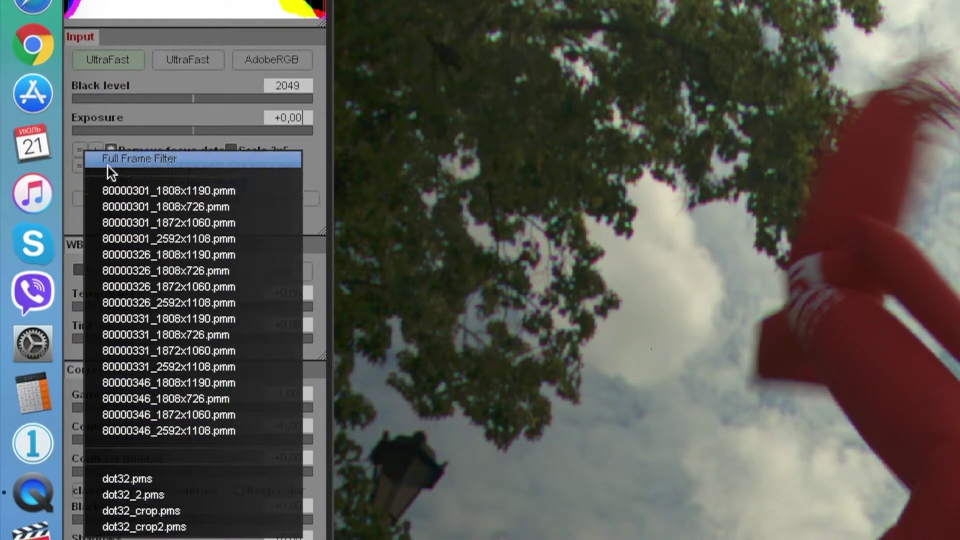
click(64, 191)
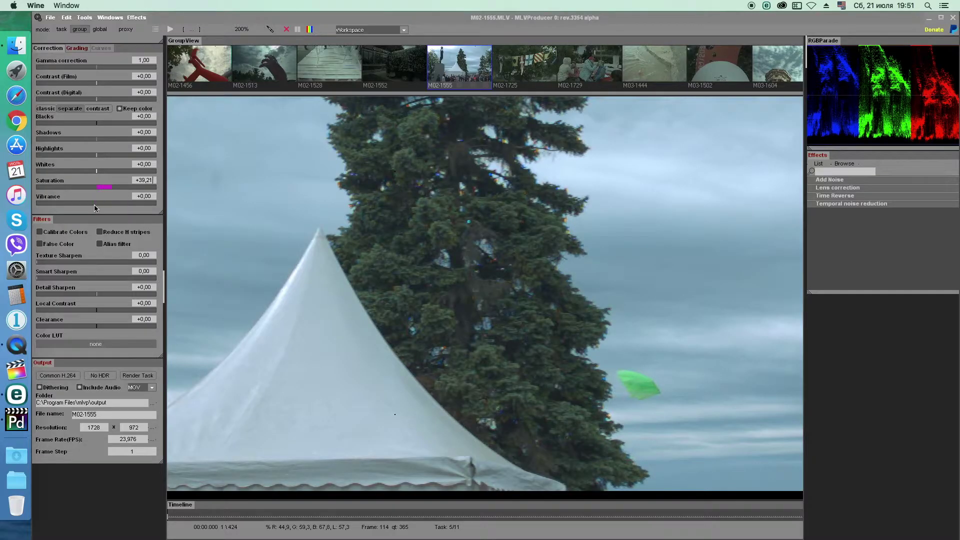
drag(95, 203, 125, 203)
Step: Enable the False Color and Alias filters, then pan the 200% preview and step to frame 254 to inspect moiré
click(40, 245)
click(39, 245)
click(40, 245)
click(100, 244)
mouse_move(456, 300)
mouse_down()
mouse_move(371, 299)
mouse_move(528, 304)
mouse_up()
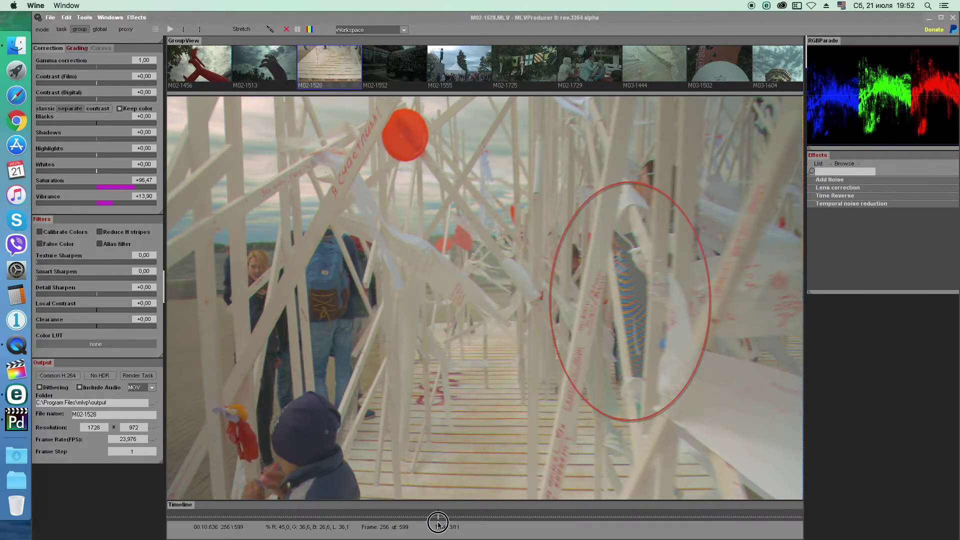
drag(437, 524, 435, 519)
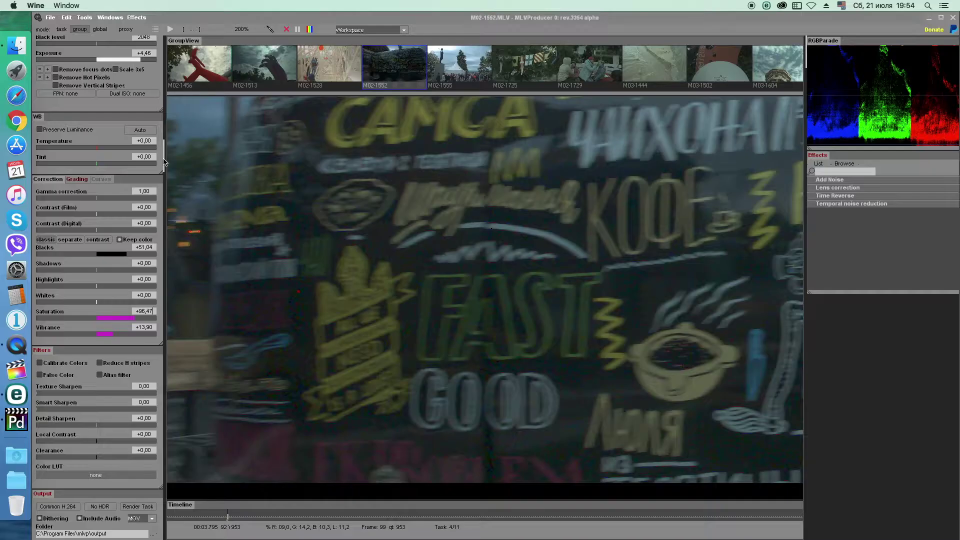
scroll(98, 250, up, 10)
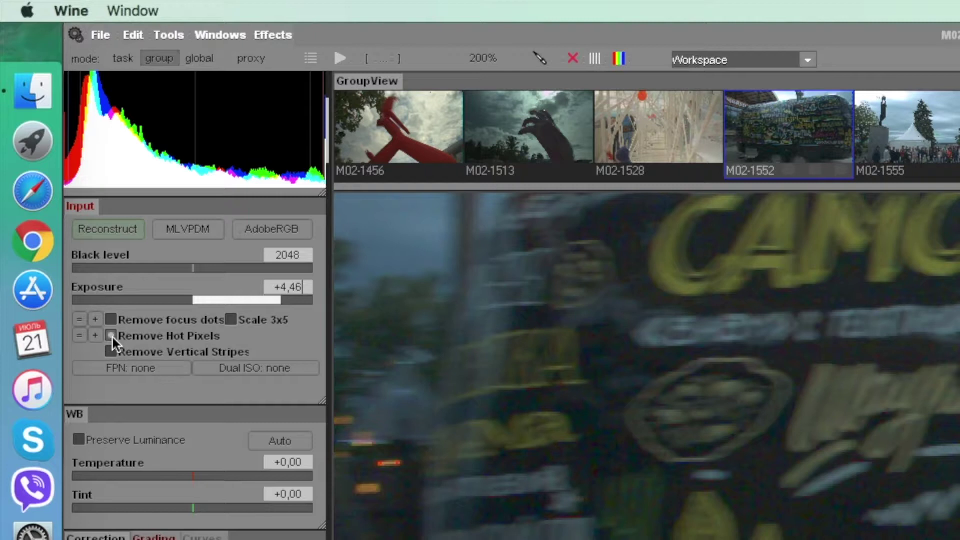
Step: Try Full Frame Filter, then set Remove Hot Pixels to Manually Selected (HQ) and start adding pixels
click(81, 337)
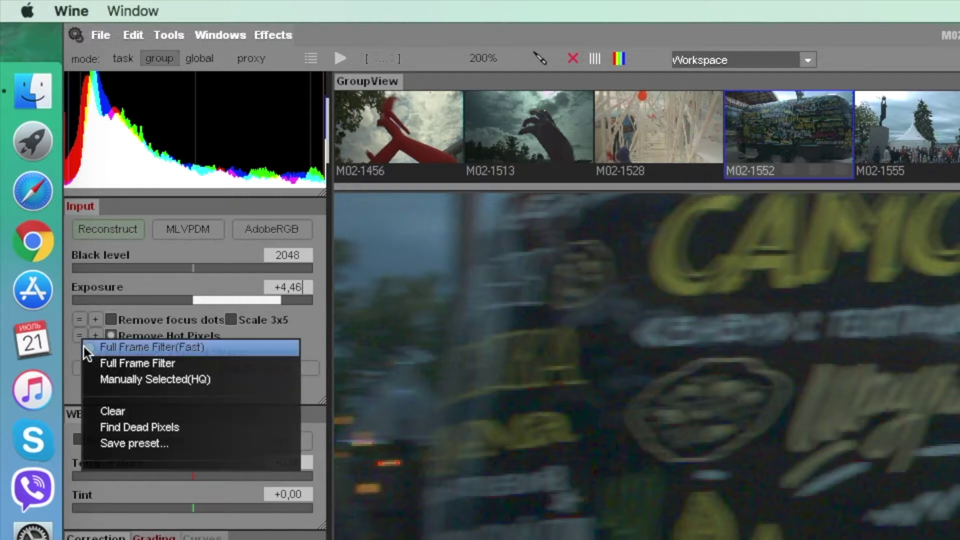
click(108, 361)
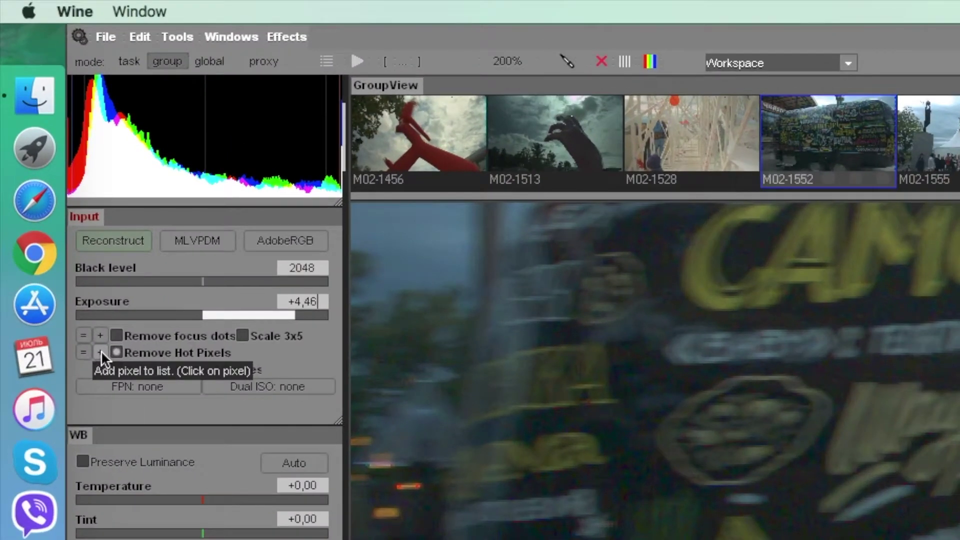
click(39, 168)
click(110, 396)
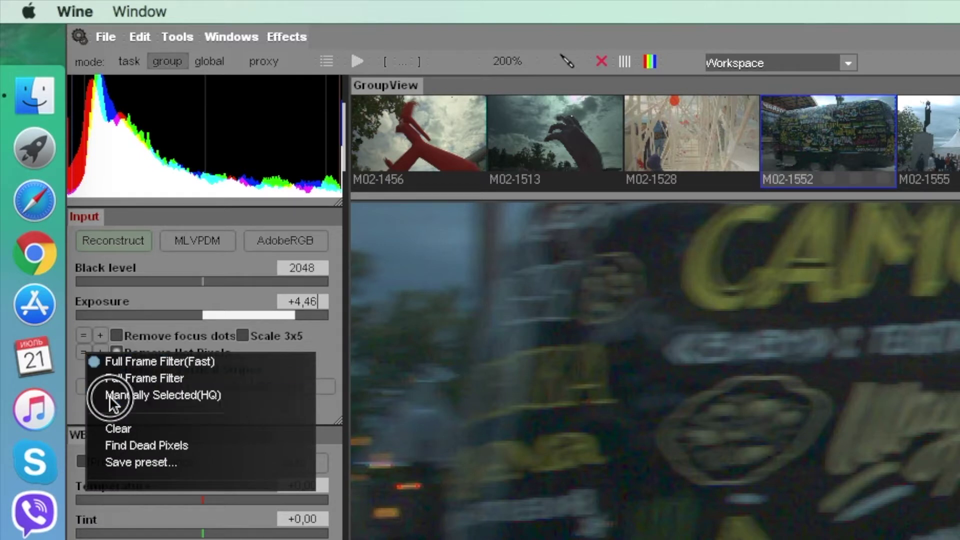
click(99, 352)
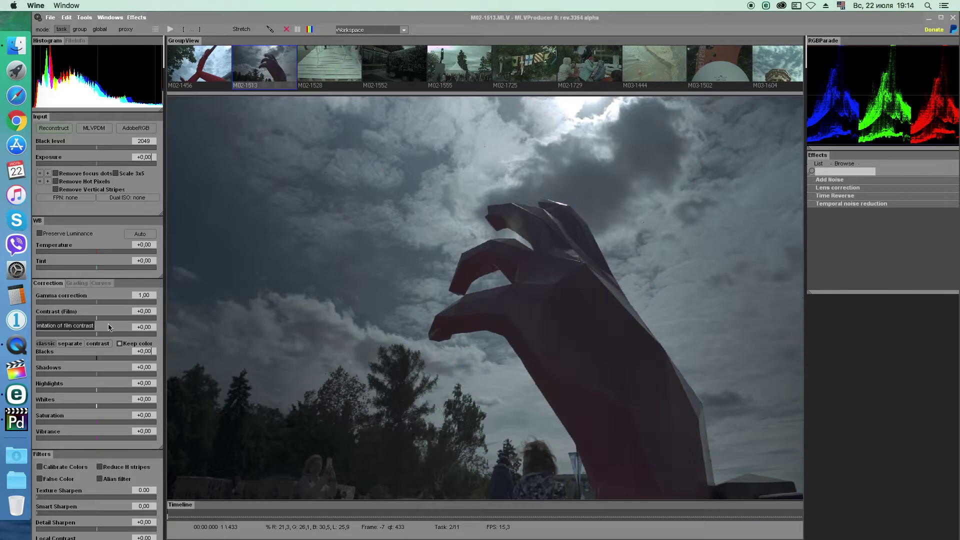
Step: Darken the hand-sculpture clip's exposure, raise whites, lower highlights, then raise gamma to 3,65 on the sky-and-shore frame
drag(97, 165, 91, 166)
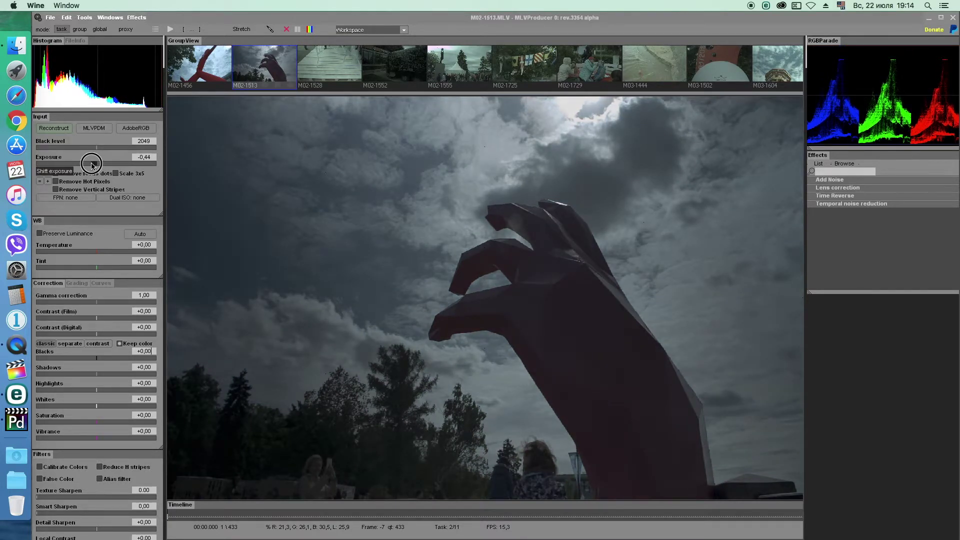
mouse_move(100, 409)
mouse_down()
mouse_move(91, 390)
mouse_move(105, 375)
mouse_move(123, 374)
mouse_move(92, 359)
mouse_up()
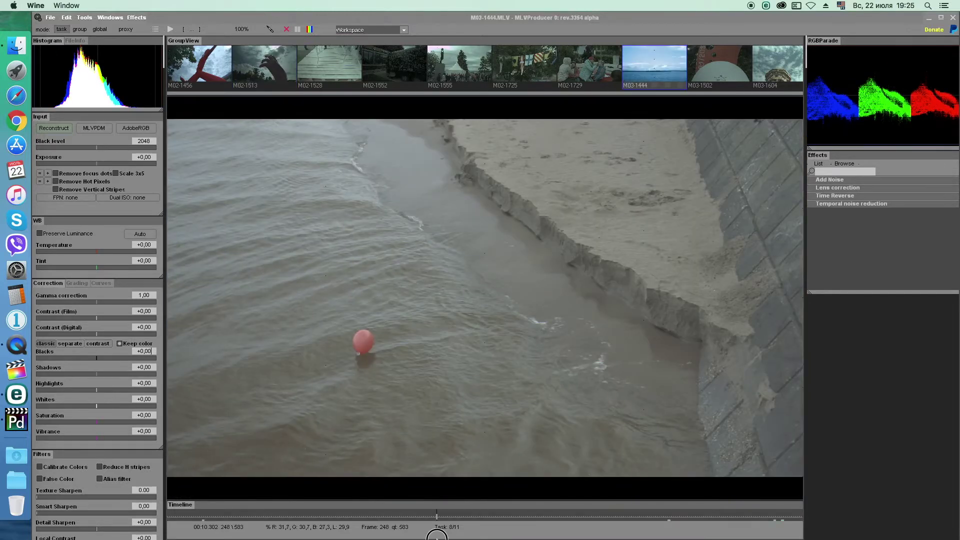
drag(437, 535, 794, 529)
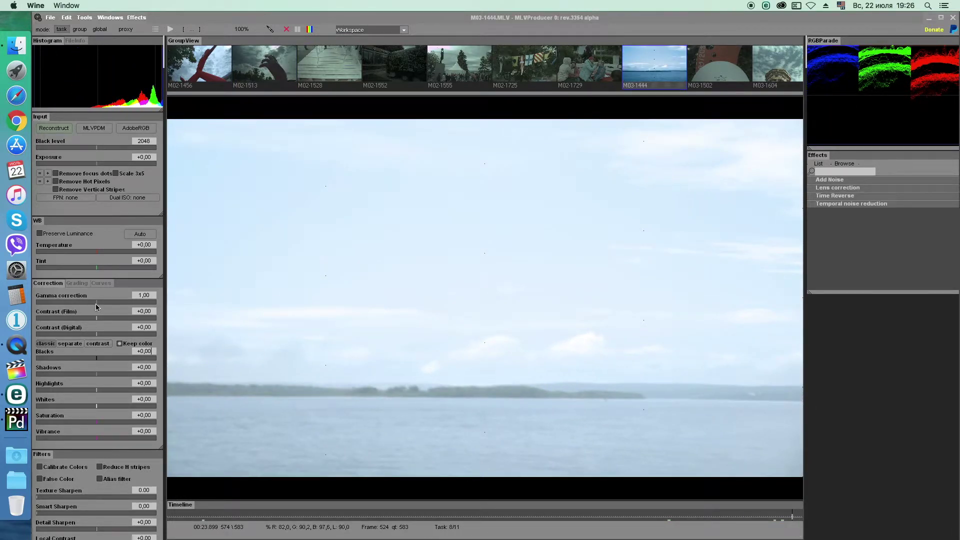
drag(96, 302, 150, 302)
Step: Pick white balance from the sky, set saturation +81,54 and vibrance +17,22, warm temperature, lower highlights and lift blacks
click(270, 29)
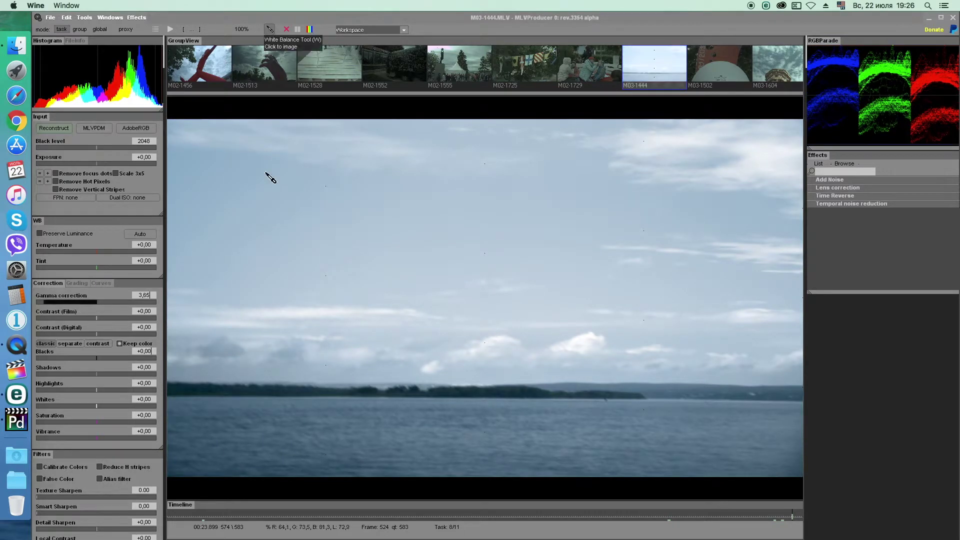
click(429, 369)
drag(107, 421, 129, 421)
drag(96, 437, 117, 437)
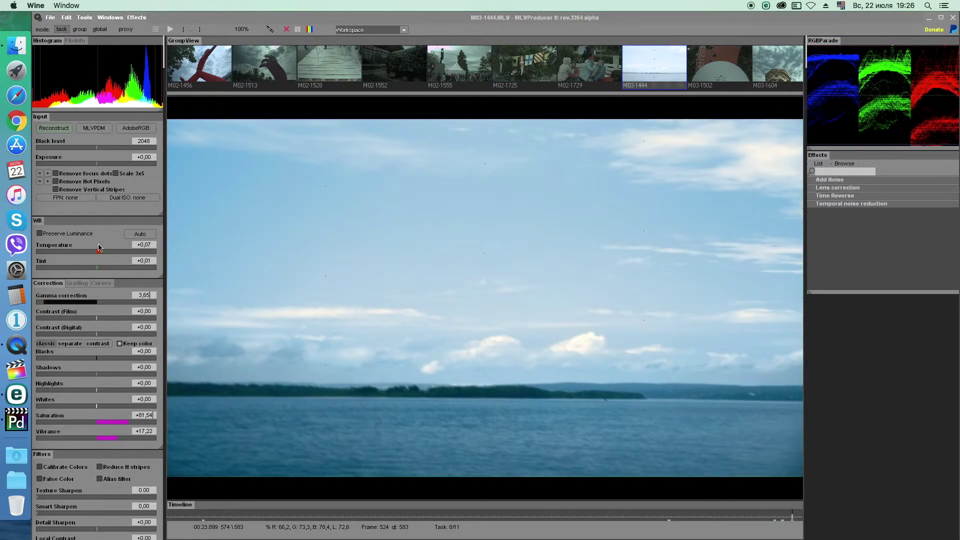
drag(98, 250, 102, 251)
drag(96, 390, 70, 394)
drag(96, 358, 106, 358)
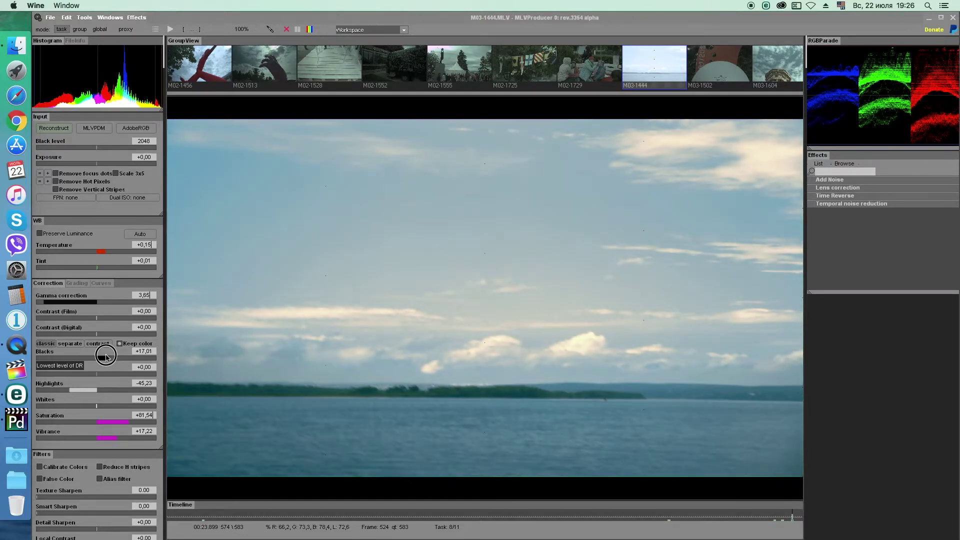
drag(101, 251, 106, 252)
drag(792, 518, 500, 484)
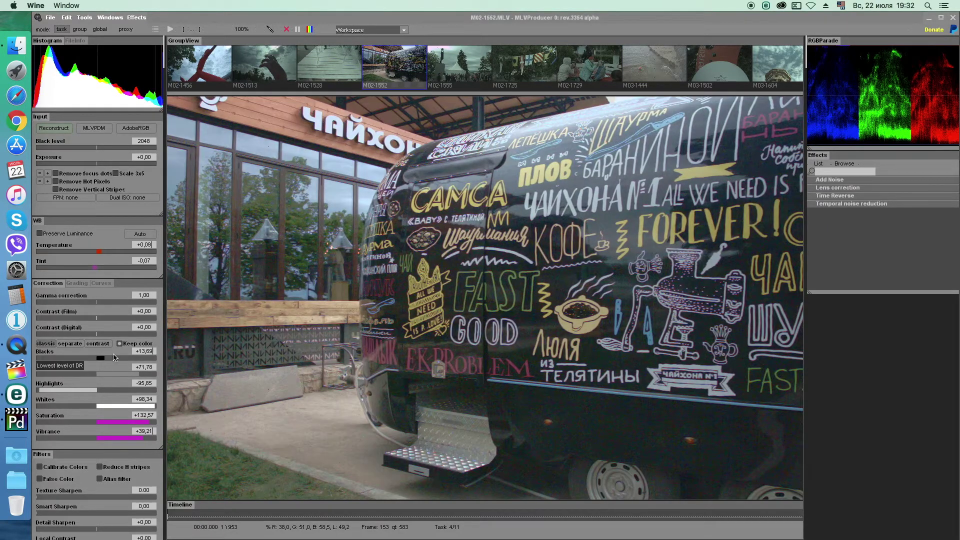
Step: At 200% zoom, add Temporal noise reduction with noise reduction about 60 and colour reduction 63.2, then stretch the view
click(515, 240)
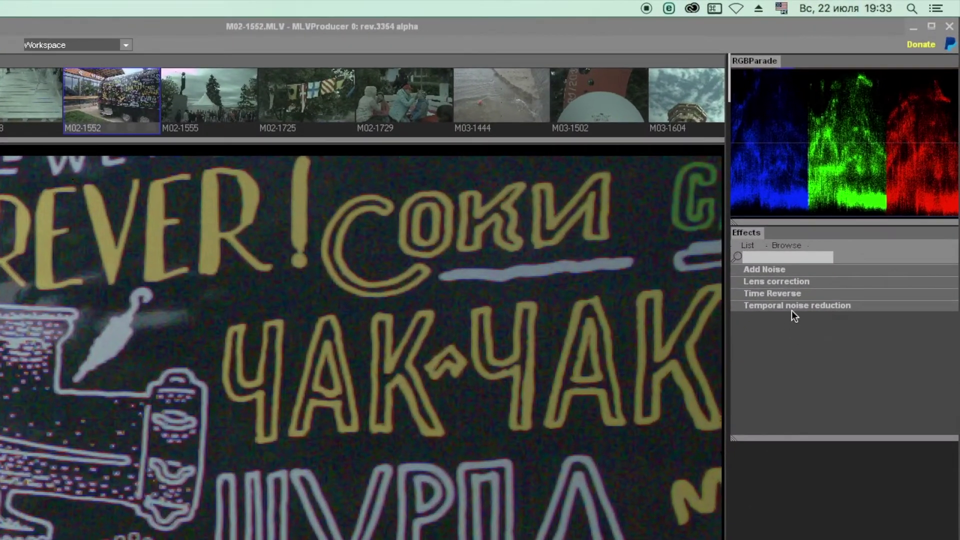
double_click(837, 221)
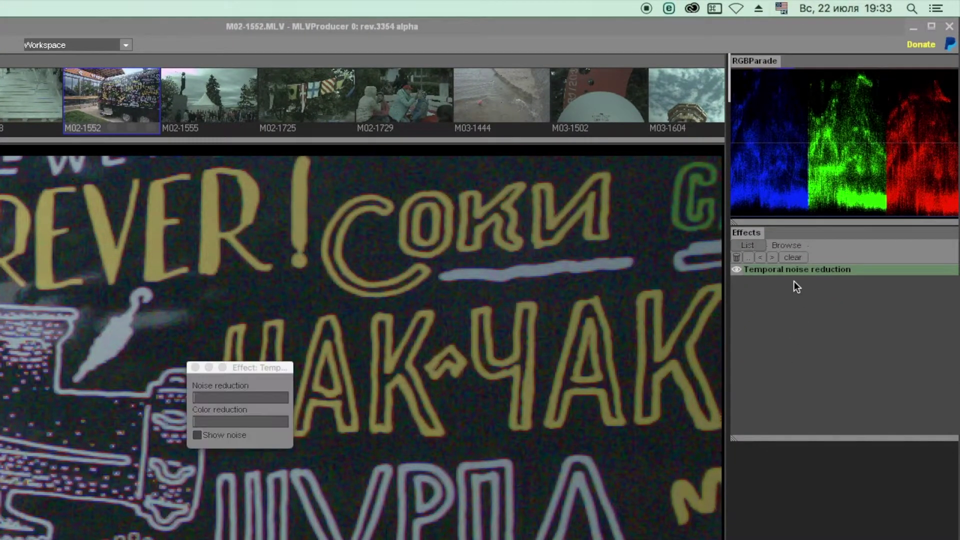
drag(194, 398, 241, 395)
mouse_move(196, 423)
mouse_down()
mouse_move(229, 423)
mouse_move(242, 398)
mouse_up()
click(254, 423)
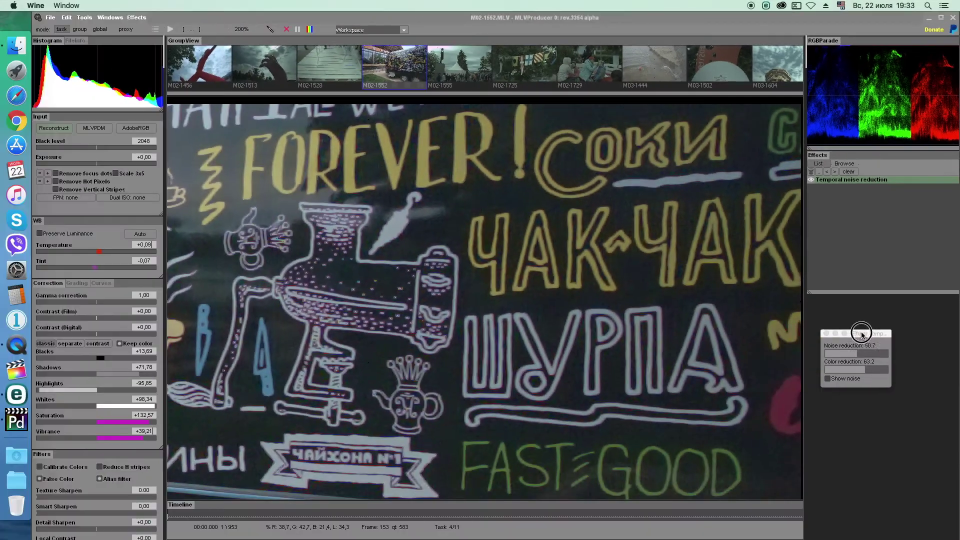
click(240, 30)
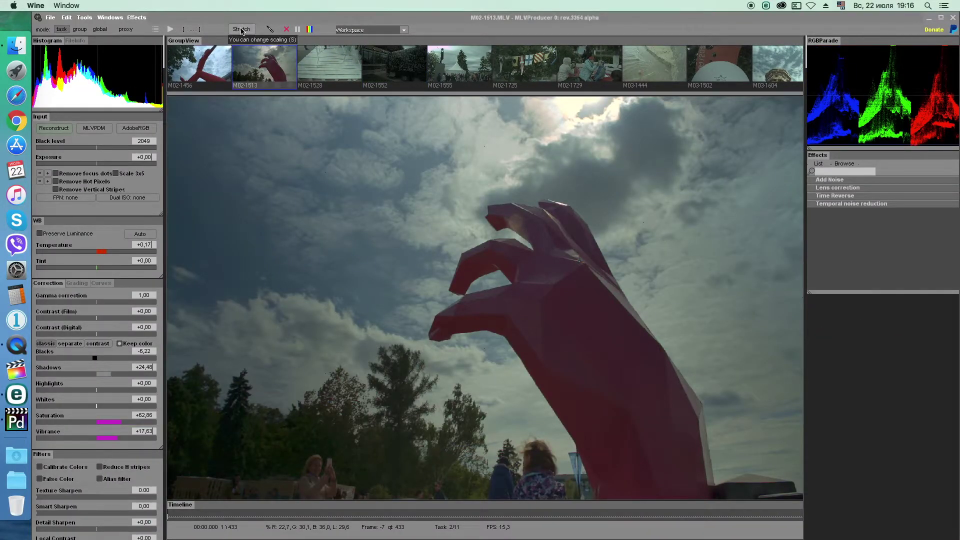
Step: At 200% zoom, set Texture Sharpen to 64,32 and the Local Contrast Filter to +28,63
click(242, 30)
scroll(100, 400, down, 4)
drag(100, 401, 114, 402)
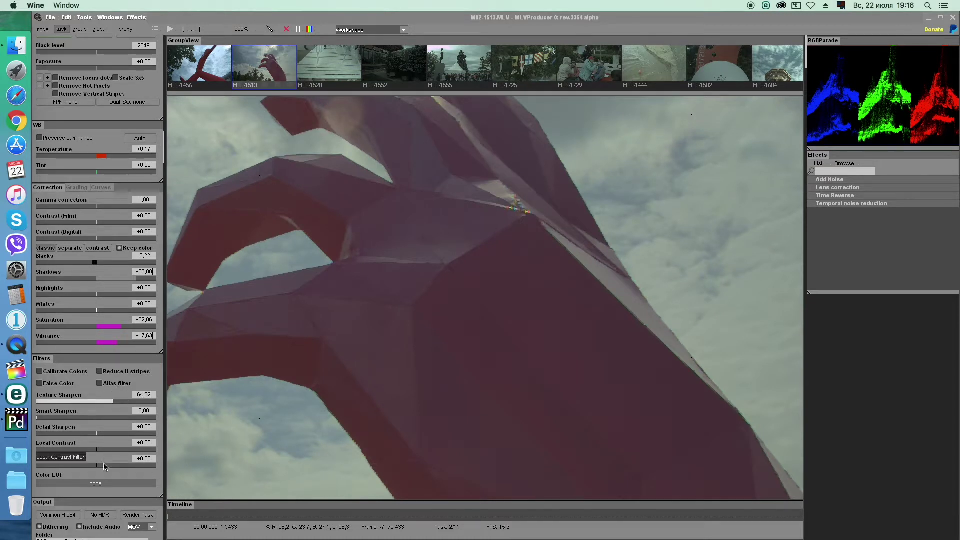
mouse_move(95, 466)
mouse_down()
mouse_move(112, 468)
mouse_move(104, 451)
mouse_up()
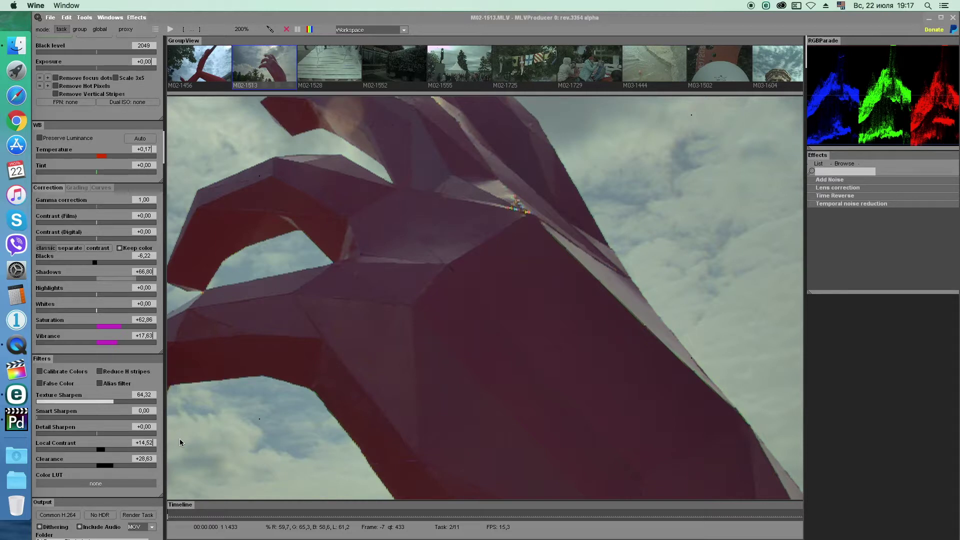
Step: Add Temporal noise reduction to the hand clip (noise about 61, colour 25), move its panel aside, and check the FPN options
double_click(845, 205)
mouse_move(477, 266)
mouse_down()
mouse_move(486, 267)
mouse_move(464, 281)
mouse_up()
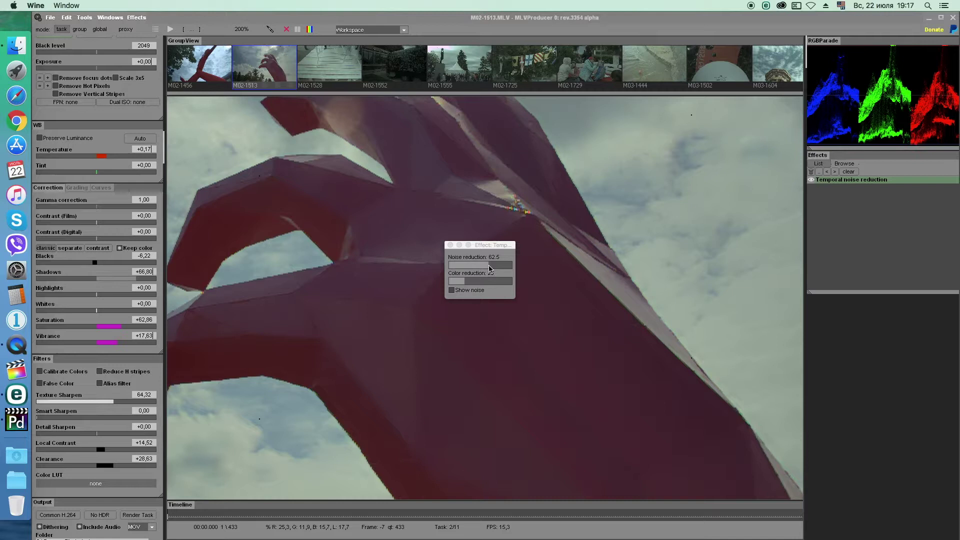
drag(480, 246, 910, 379)
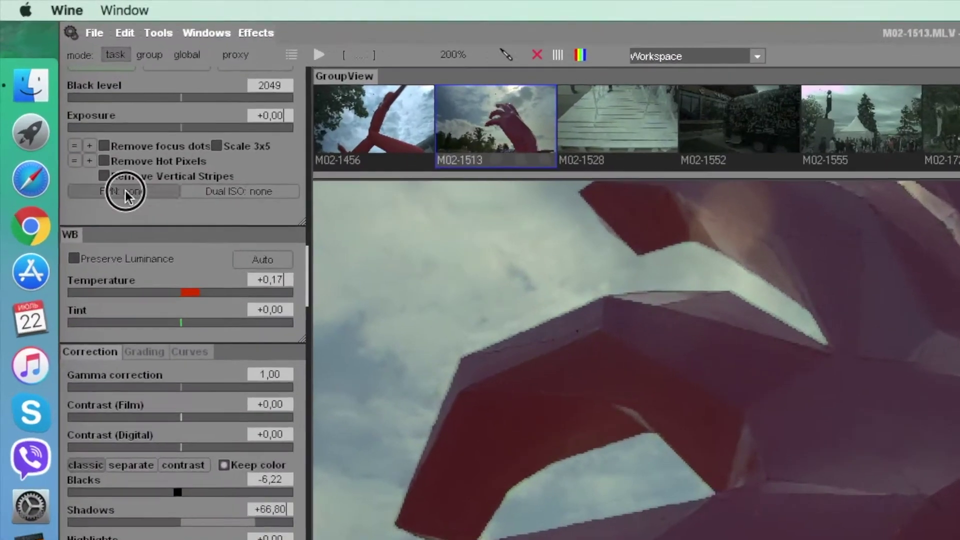
click(125, 191)
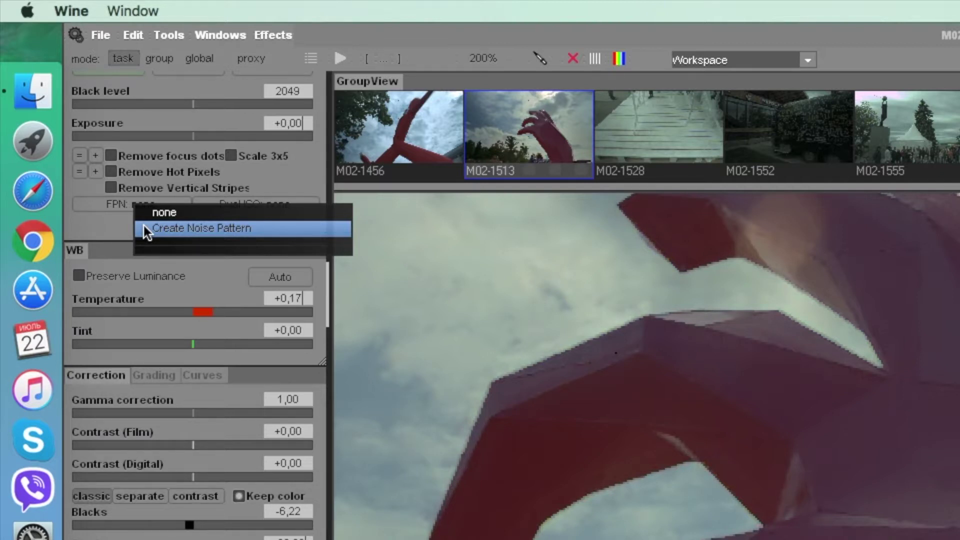
click(103, 227)
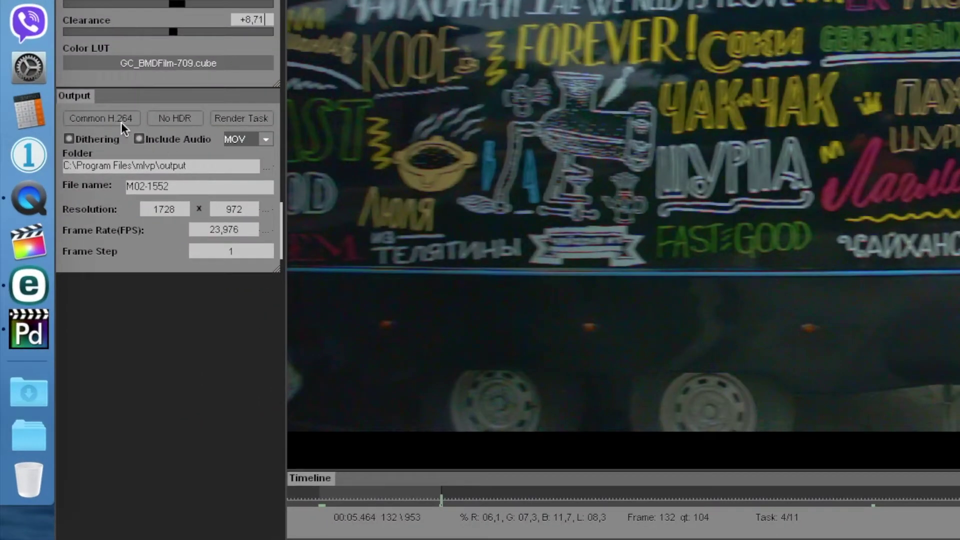
Step: Choose ProRes 422 as the export format and close the media queue
click(66, 366)
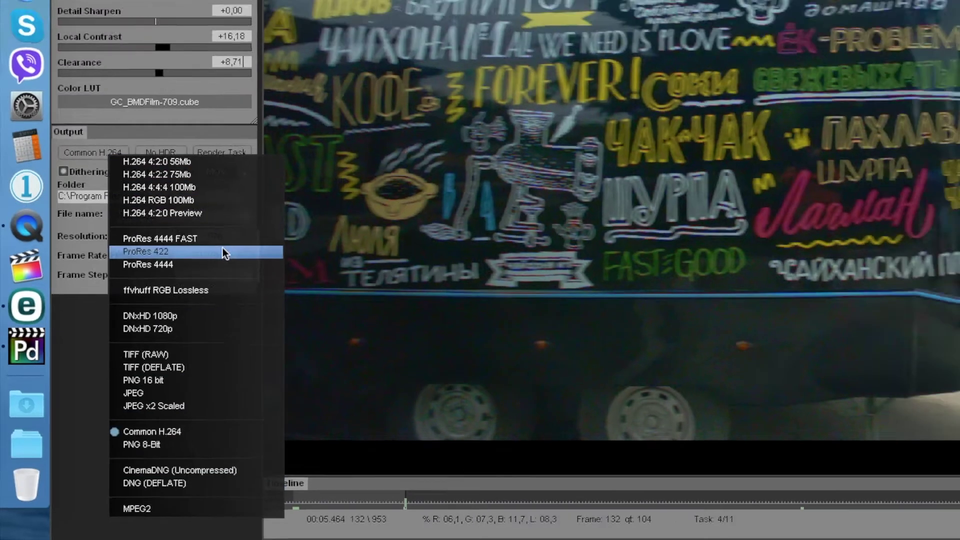
click(223, 252)
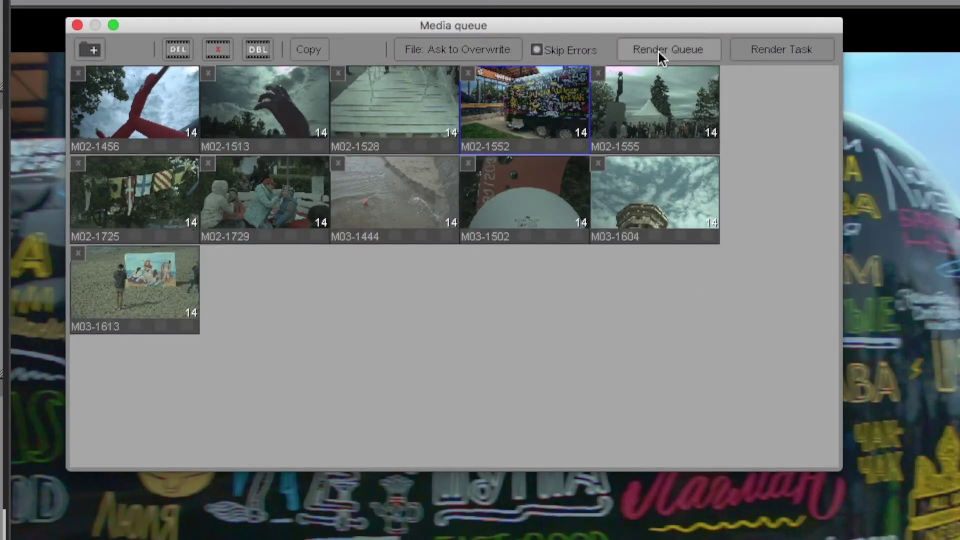
click(77, 26)
Step: Set output to 1920x1080 at 23.976 fps and render the M02-1552 clip
click(153, 350)
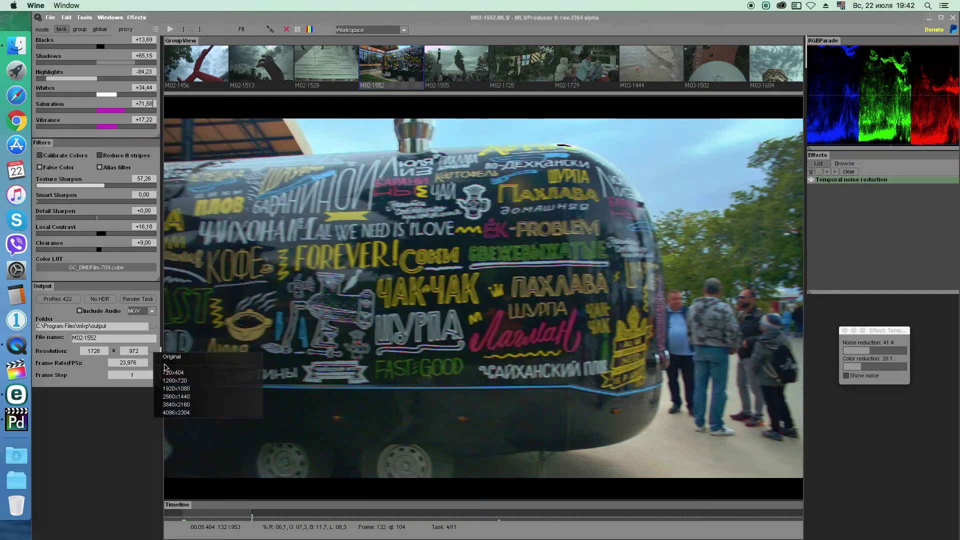
click(165, 389)
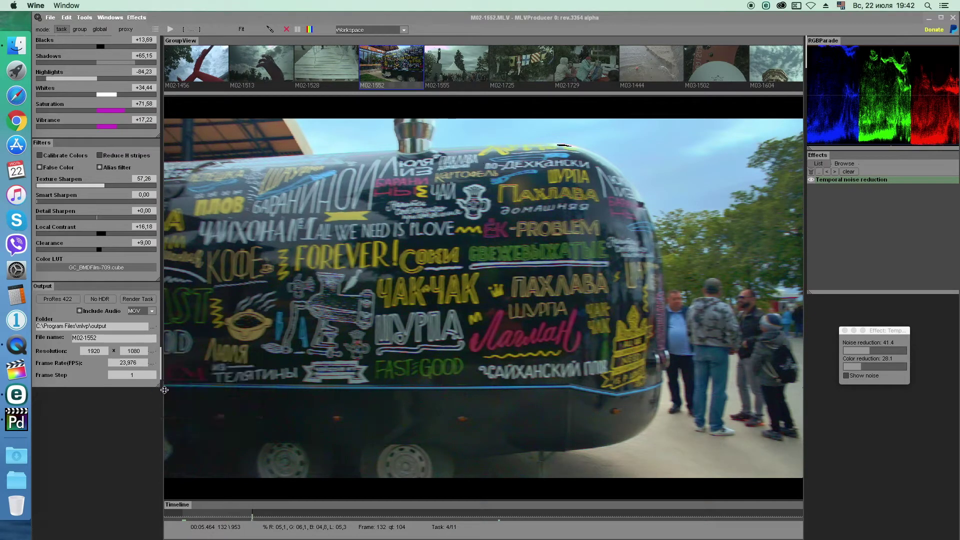
click(152, 362)
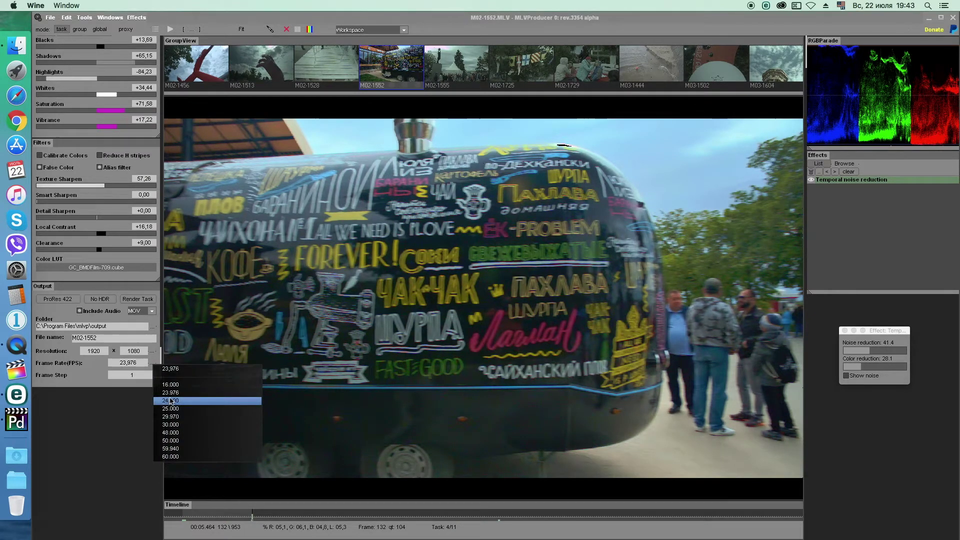
click(170, 393)
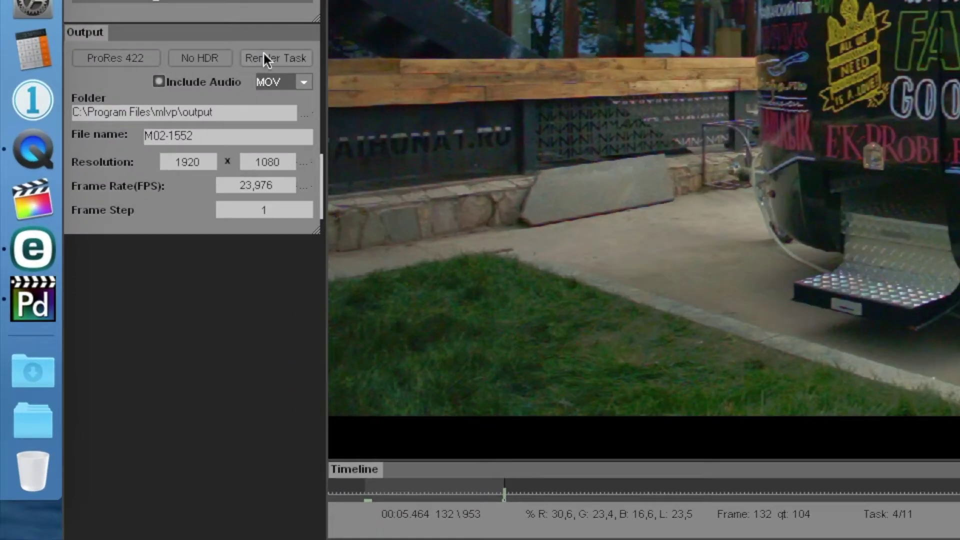
click(263, 54)
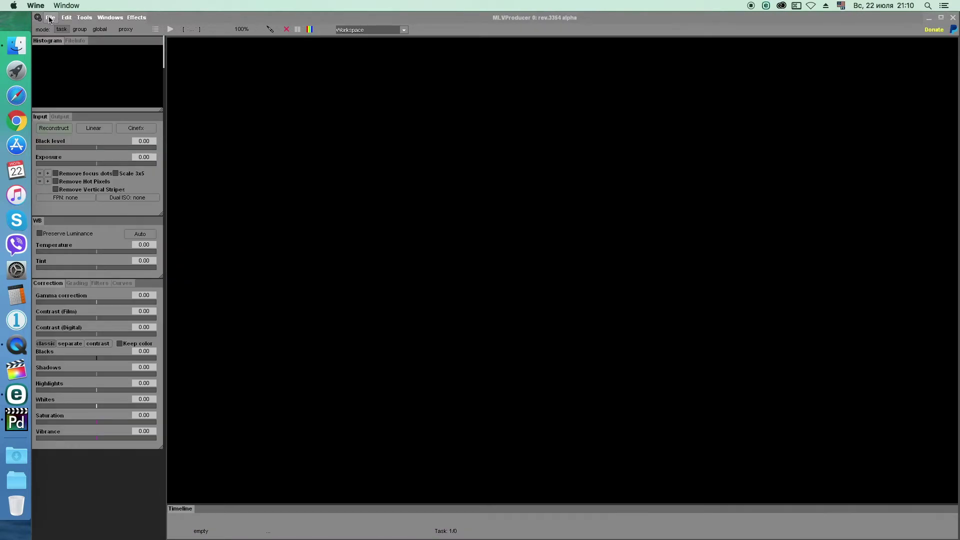
Step: Open all the MLV raw files from the folder via File > Open MLV/RAW
click(50, 19)
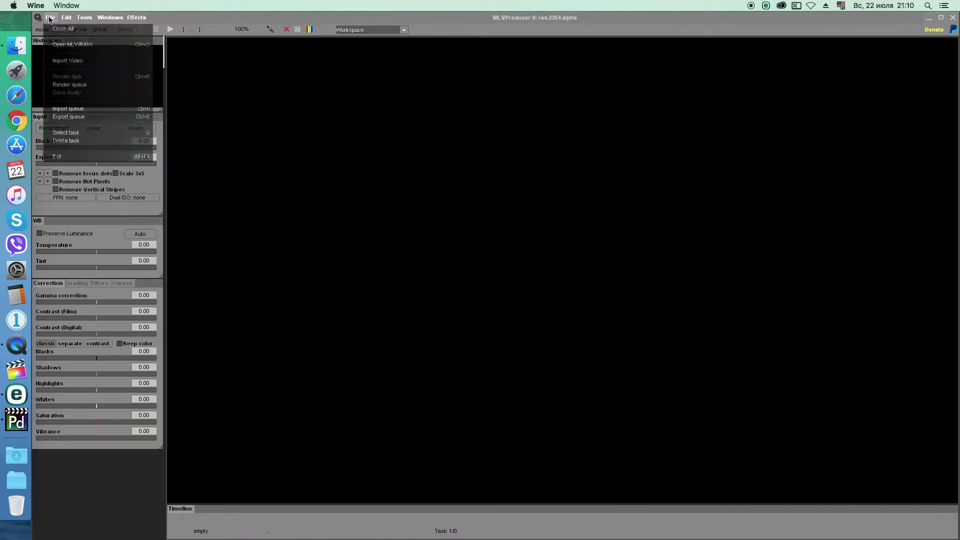
click(61, 45)
drag(163, 91, 54, 40)
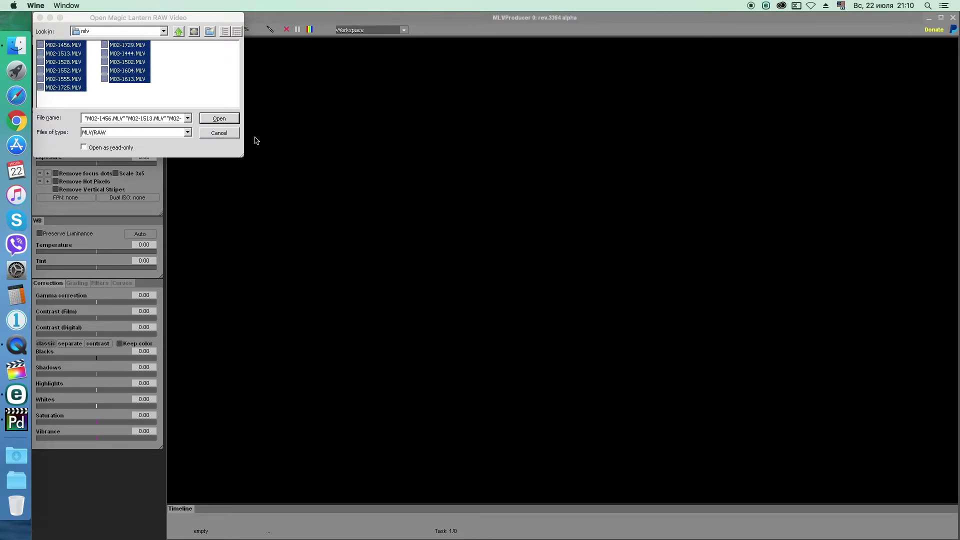
click(220, 120)
Step: Preview clips M02-1513, M02-1528, M03-1604, M03-1444 and M02-1729 in the media queue
click(121, 63)
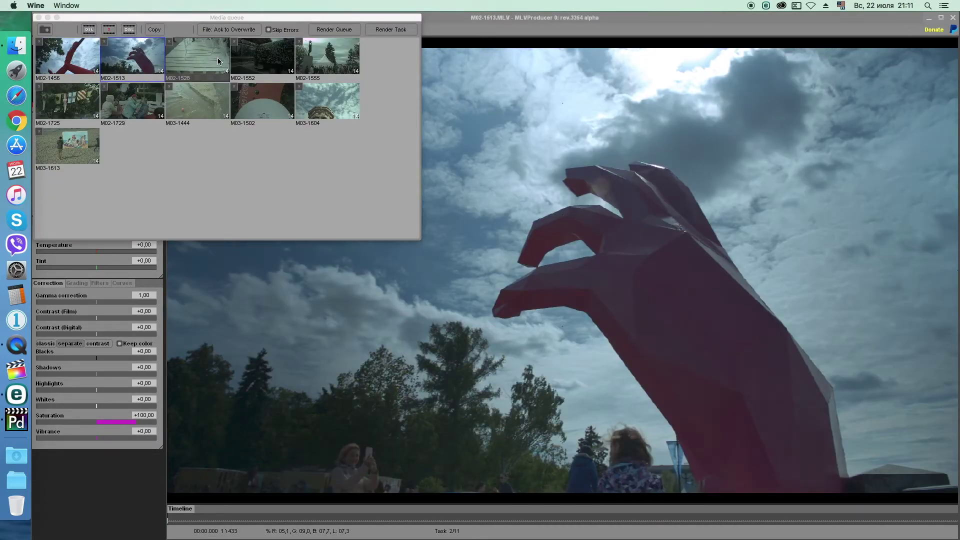
click(198, 56)
click(411, 519)
click(334, 115)
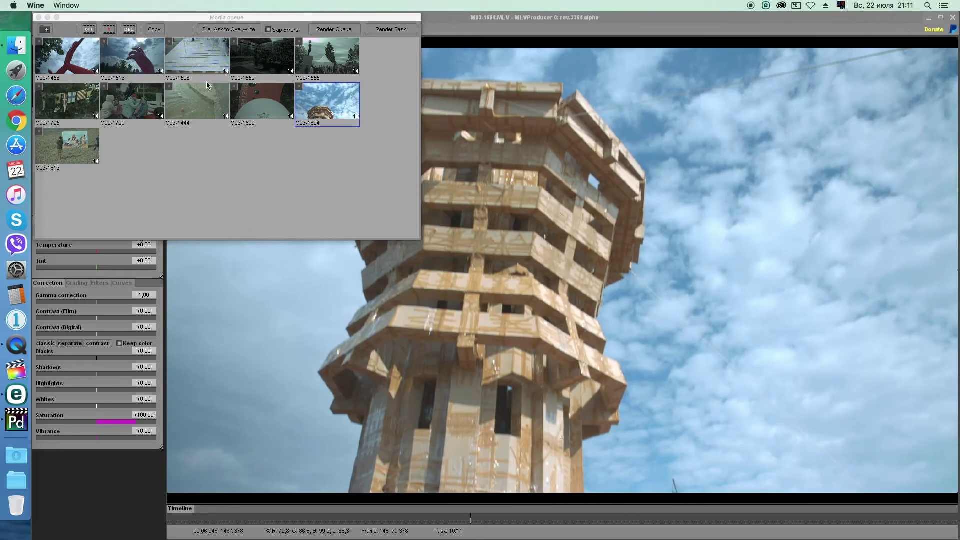
click(198, 98)
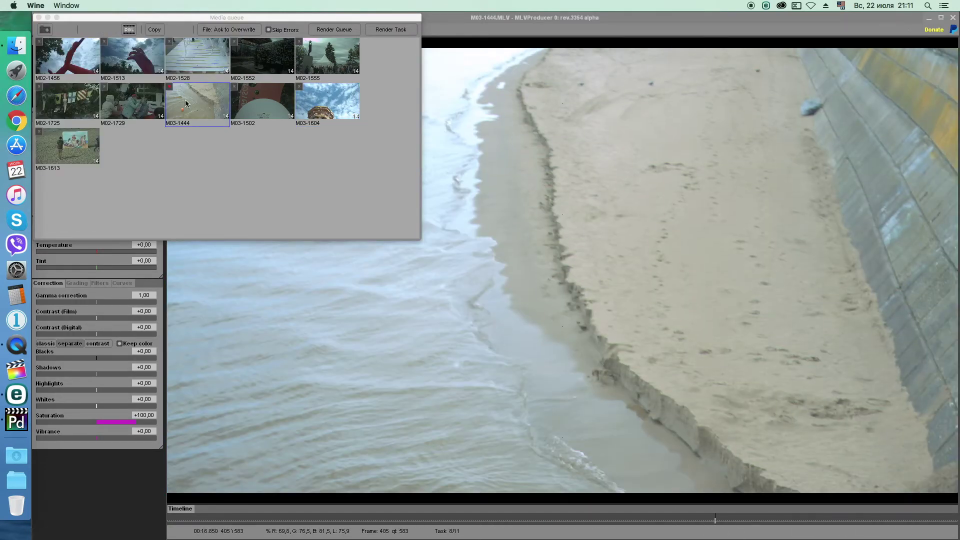
click(133, 101)
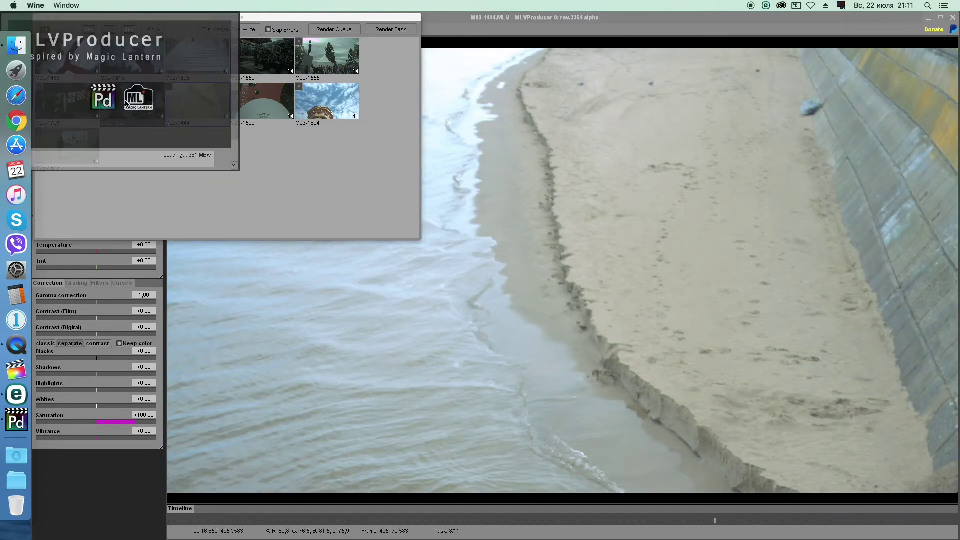
Step: Preview the M02-1725 flags clip, then load the M03-1613 beach clip and close the queue
click(244, 41)
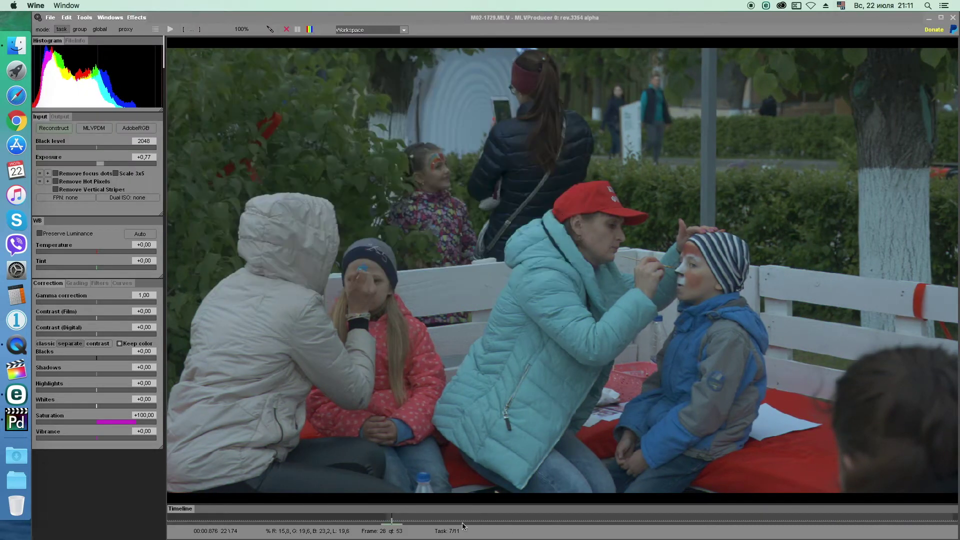
click(170, 29)
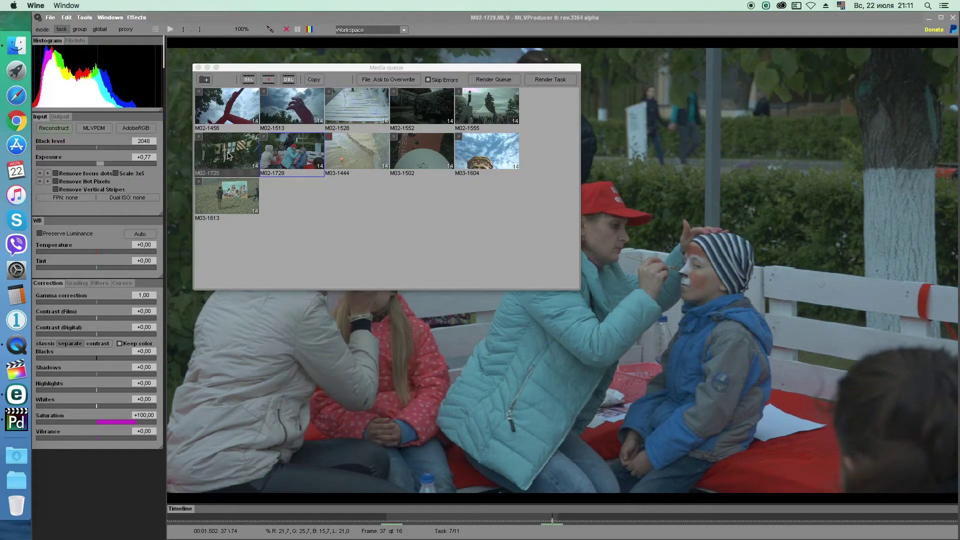
click(228, 156)
click(192, 33)
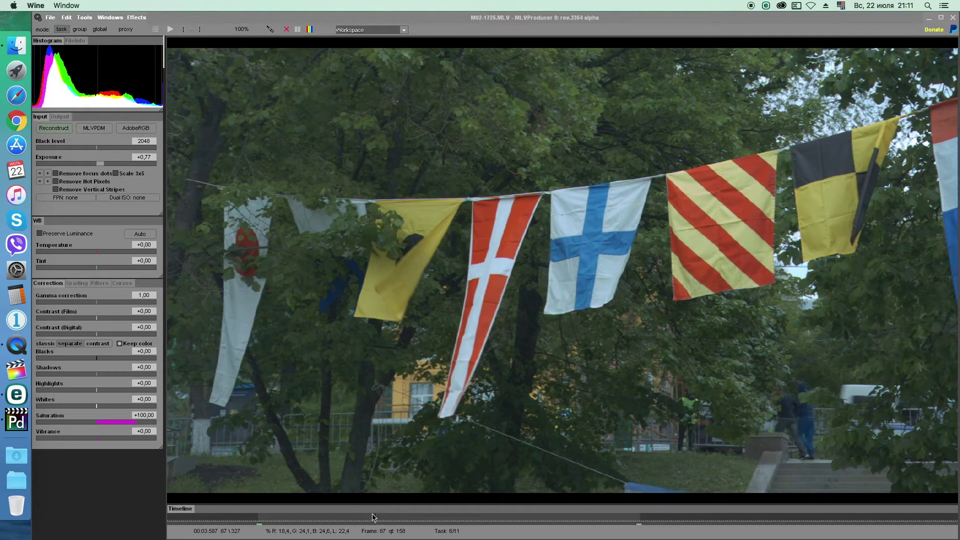
click(156, 29)
click(231, 197)
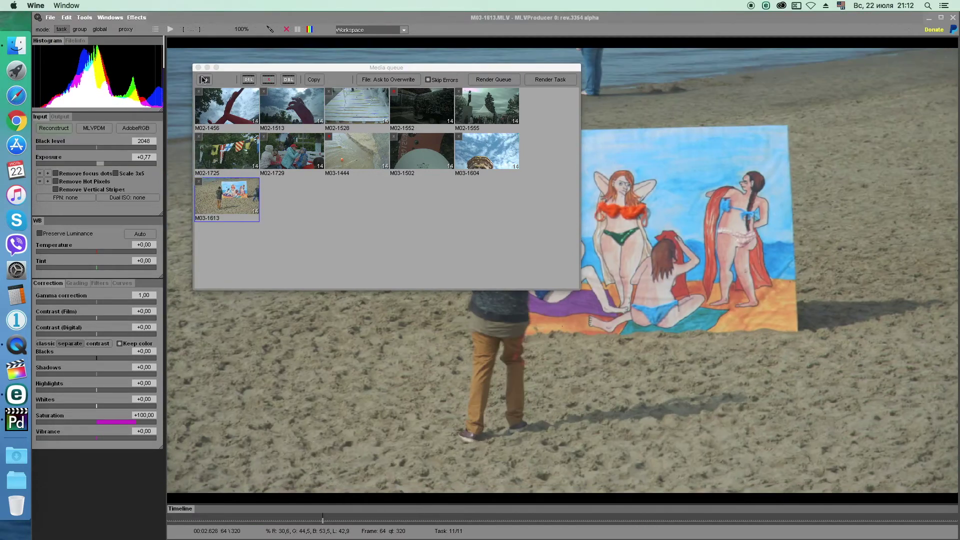
click(199, 67)
Step: Switch the input profile to BMDFilm and lower gamma correction to 0.75
click(134, 128)
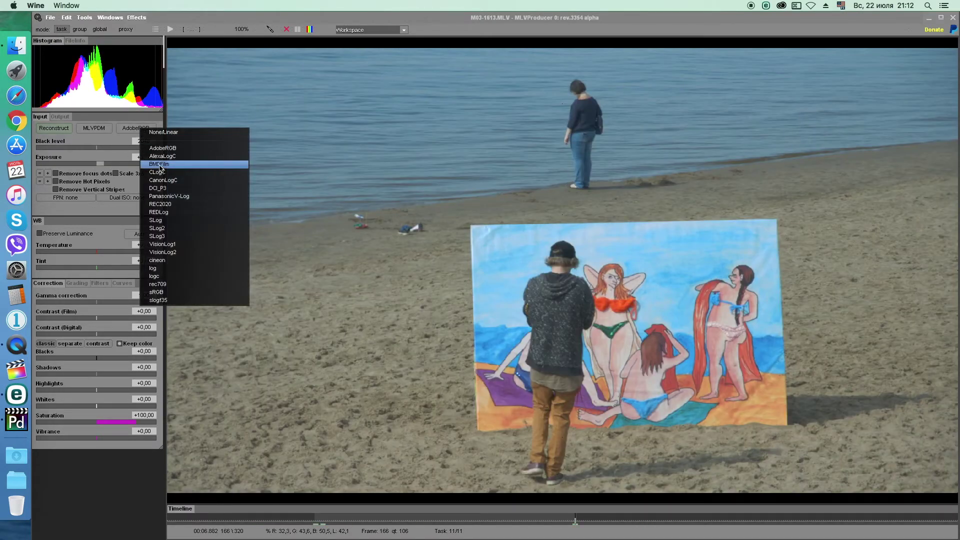
click(163, 168)
click(113, 300)
drag(113, 301, 112, 303)
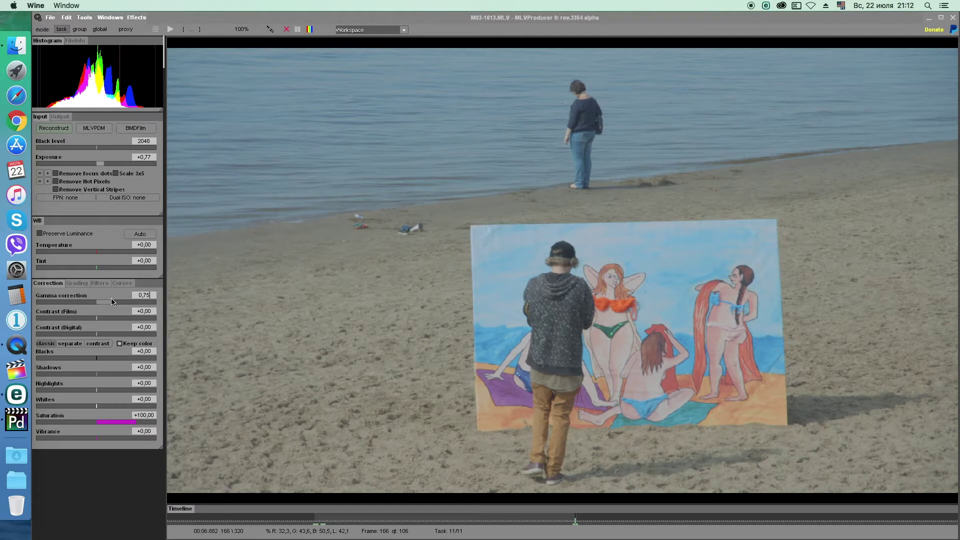
Step: Toggle the alias filter, then bring gamma correction down to about 0.53
double_click(97, 422)
click(101, 283)
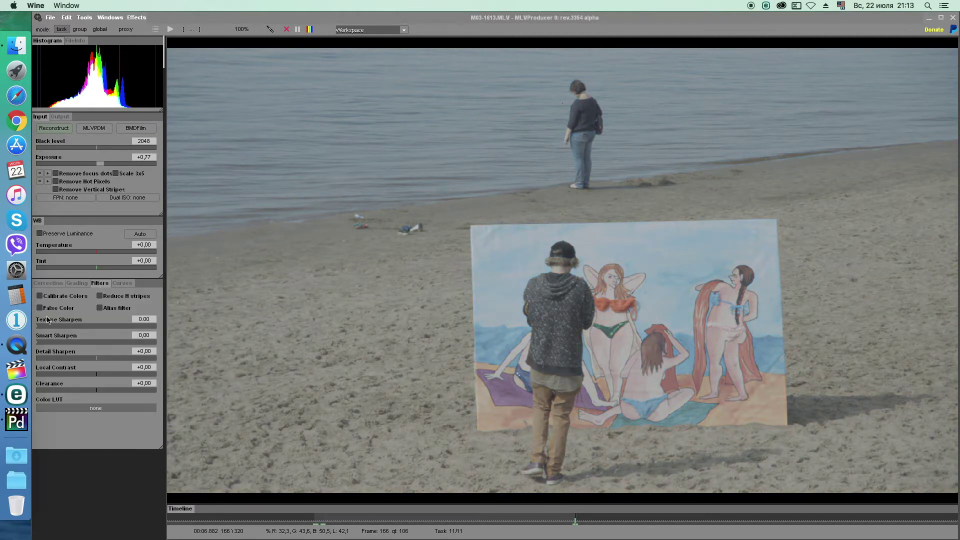
click(99, 308)
click(48, 283)
drag(124, 300, 125, 302)
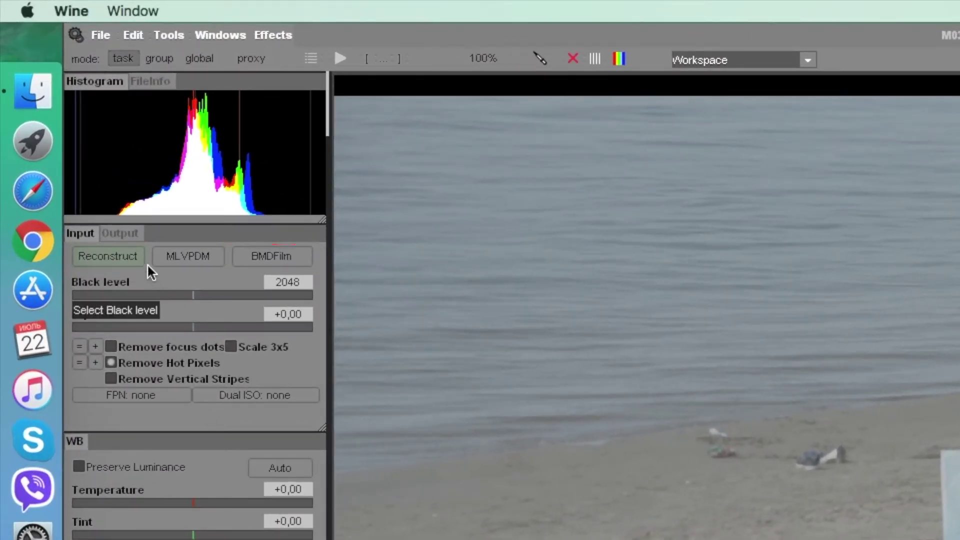
Step: Choose the ProRes 4444 export preset in the Output settings
click(125, 232)
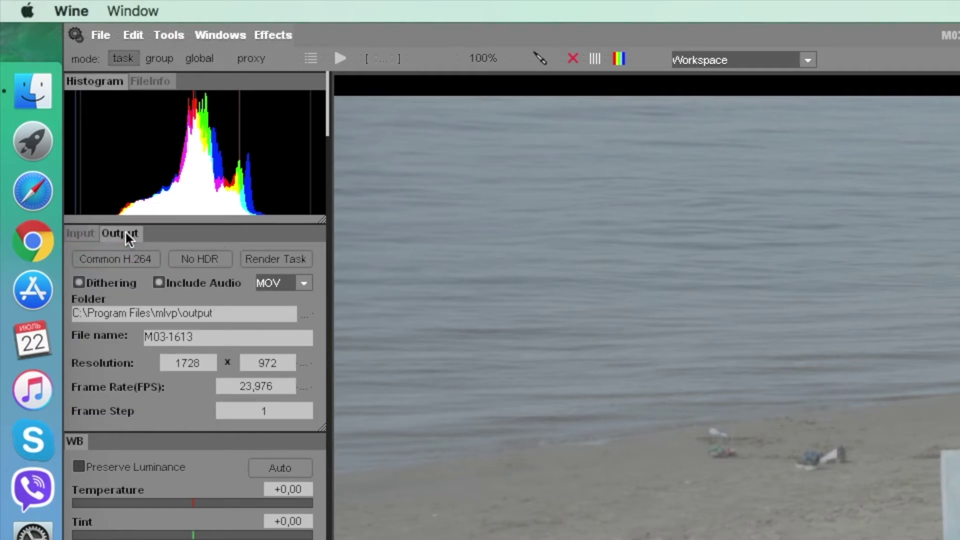
click(133, 260)
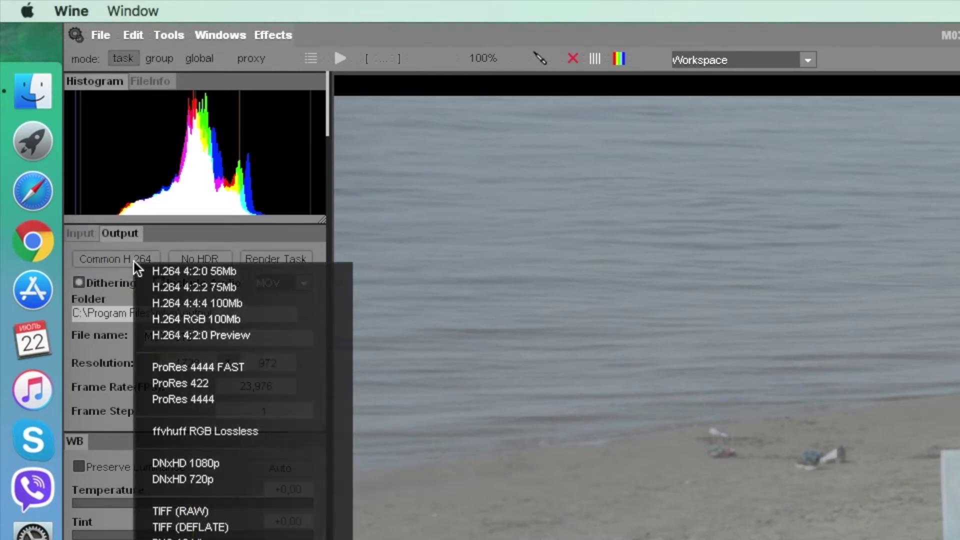
click(178, 399)
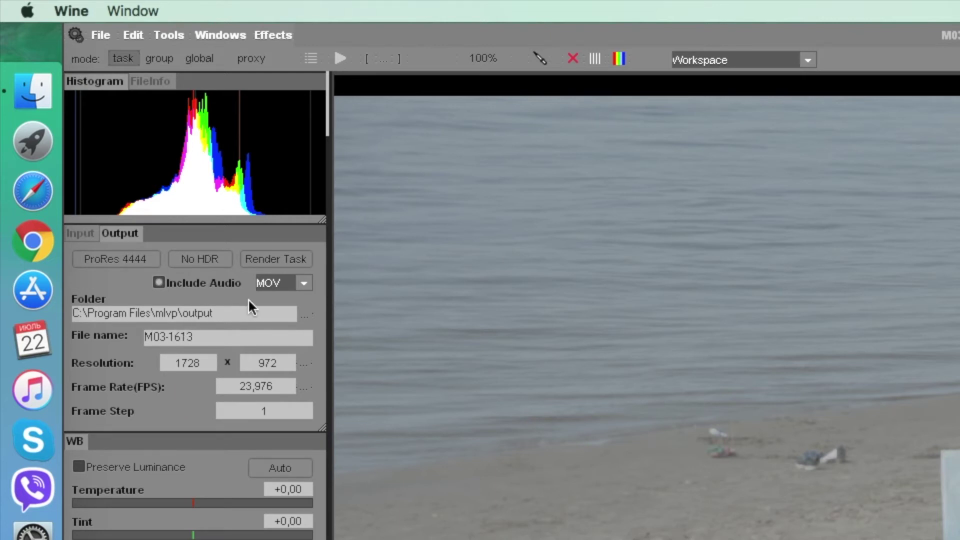
Step: Set output to 1920x1080 at 23.976 fps and render the beach clip
click(302, 362)
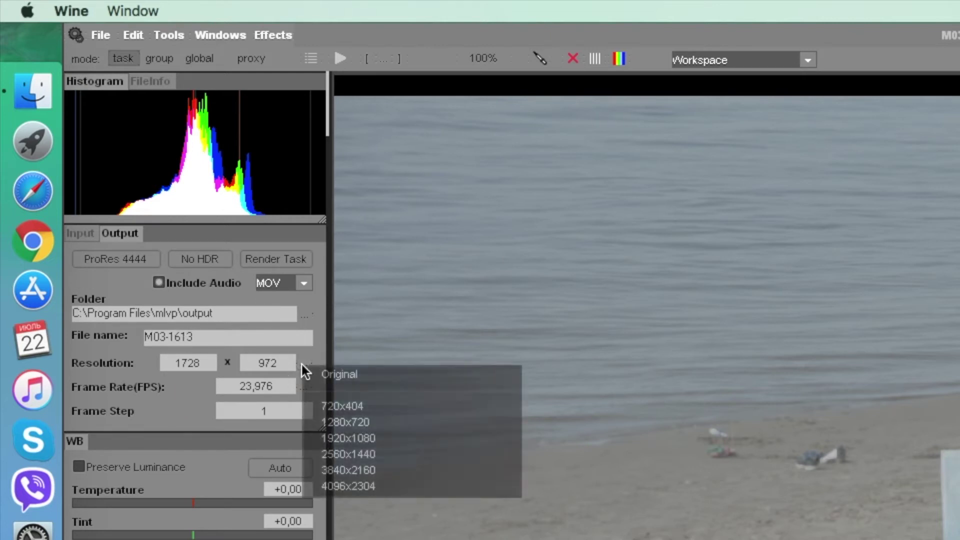
click(348, 436)
click(305, 389)
click(342, 451)
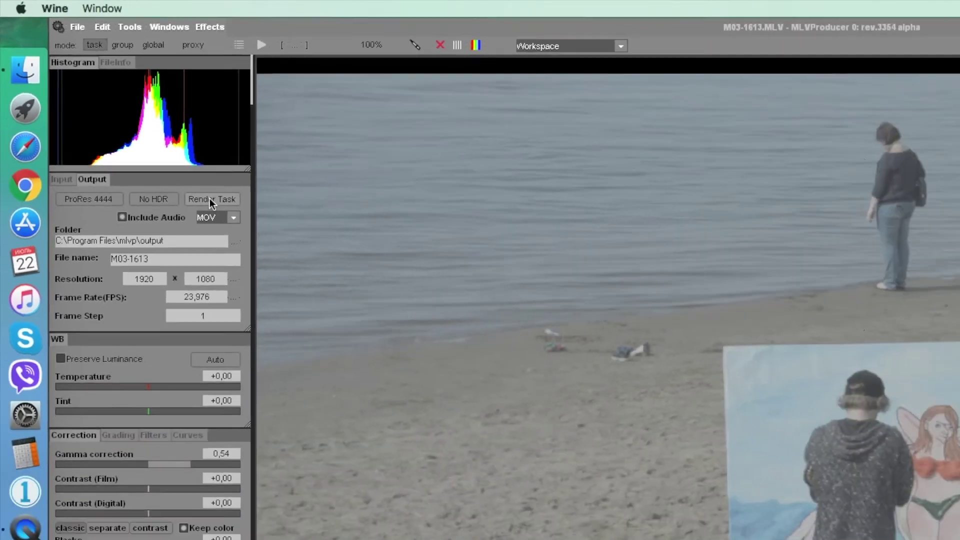
click(209, 200)
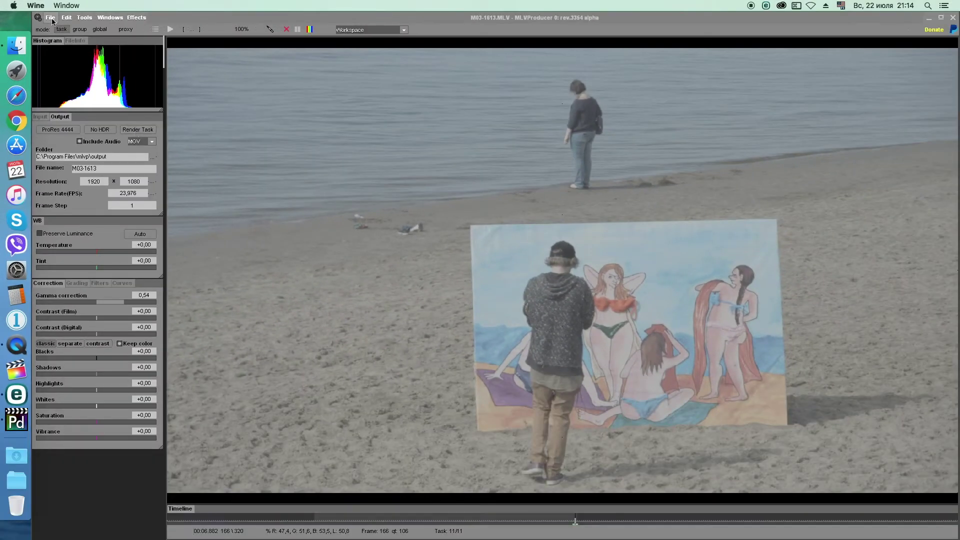
Step: Close all loaded clips from the File menu and confirm
click(52, 21)
click(65, 158)
click(511, 290)
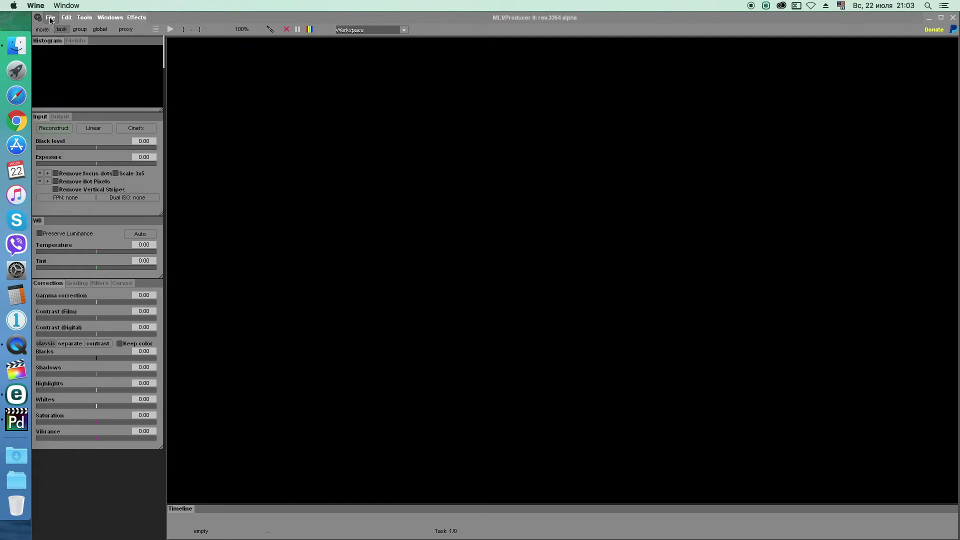
Step: Reload all eleven MLV clips and apply the H.264 4:2:0 56Mb export preset
click(50, 20)
click(59, 45)
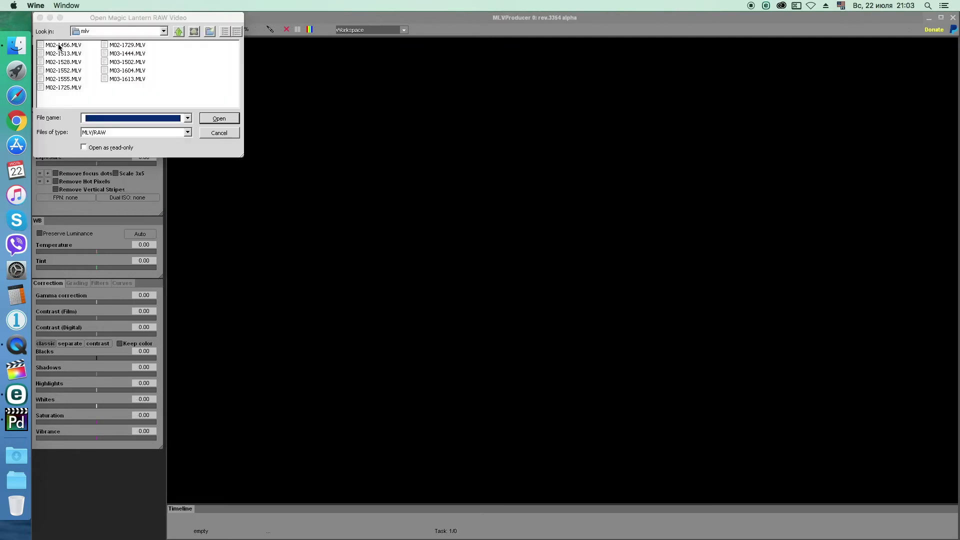
drag(170, 97, 71, 34)
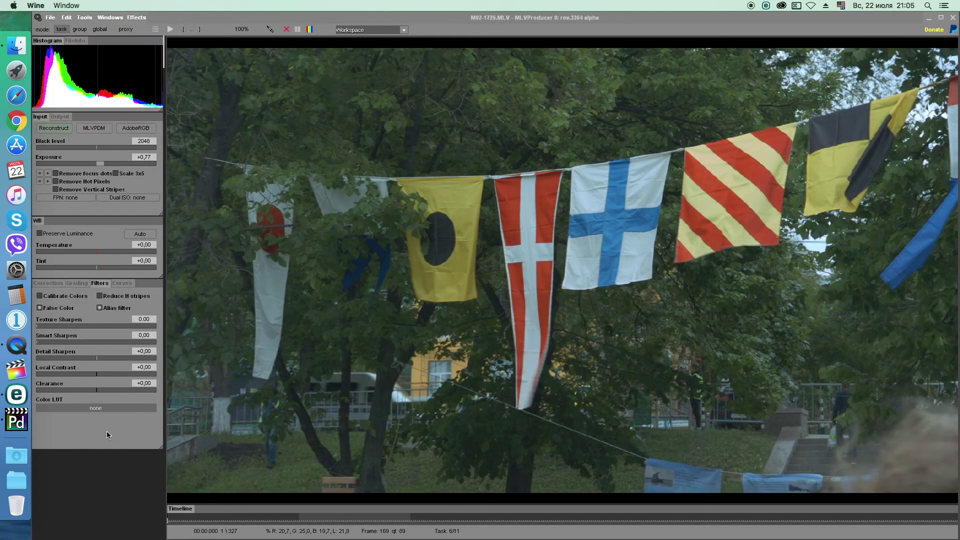
click(136, 326)
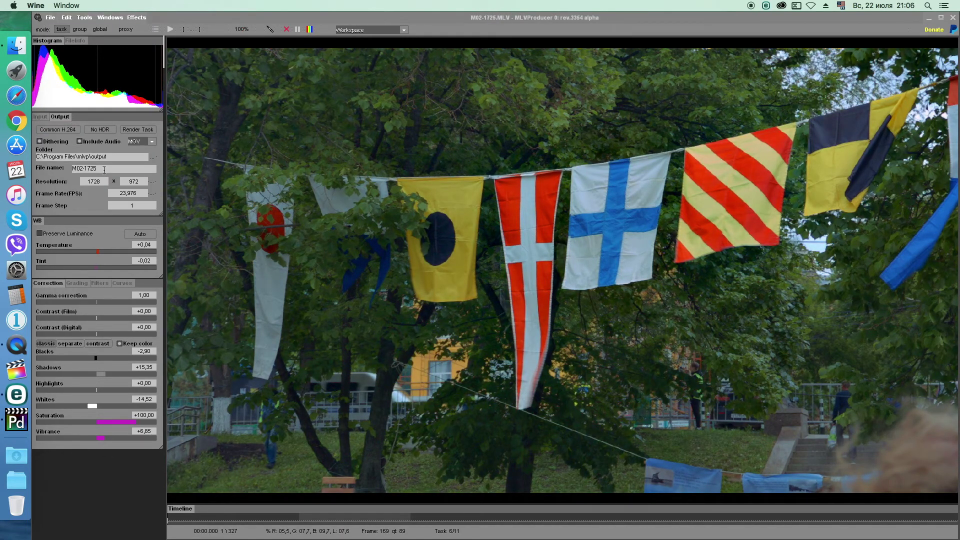
click(69, 130)
click(106, 135)
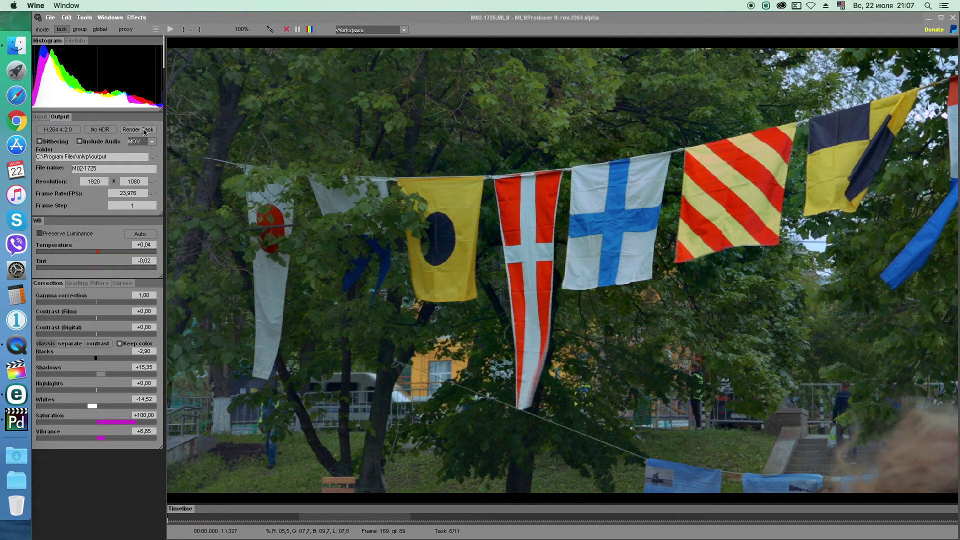